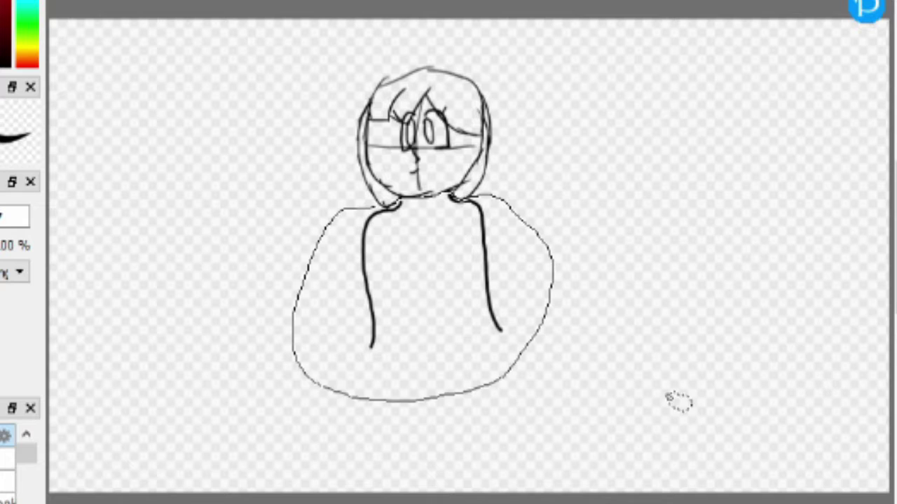
# - Shrink the selected arm lines to fit beneath the head and redraw the neckline with a pointed hair tip beside the chin
pyautogui.moveTo(554, 356); pyautogui.dragTo(523, 328)
pyautogui.moveTo(516, 284); pyautogui.dragTo(511, 259)
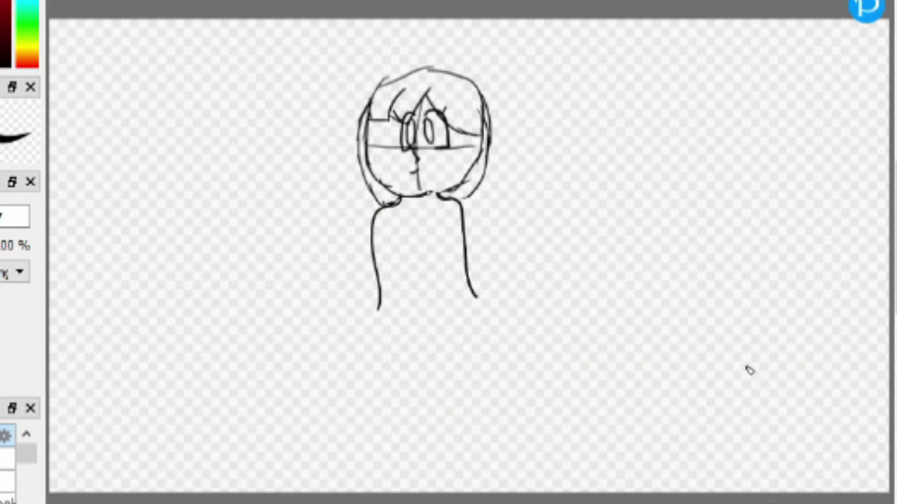
pyautogui.moveTo(477, 191); pyautogui.dragTo(439, 196)
pyautogui.moveTo(380, 204)
pyautogui.mouseDown()
pyautogui.moveTo(397, 225)
pyautogui.moveTo(398, 201)
pyautogui.mouseUp()
pyautogui.press('e')
pyautogui.press('b')
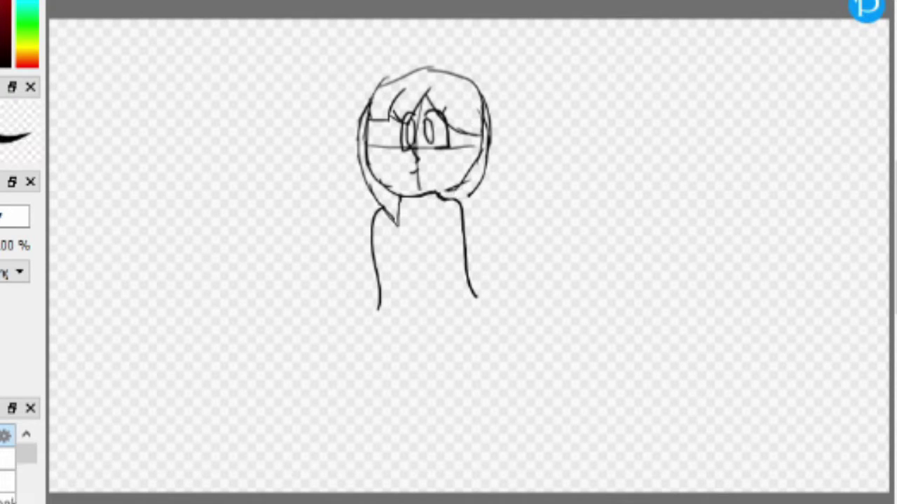
# - Draw a large leaf-shaped headpiece with a small pointed end across the top of the head and erase the overlapped hair lines
pyautogui.moveTo(460, 86)
pyautogui.mouseDown()
pyautogui.moveTo(373, 60)
pyautogui.moveTo(454, 94)
pyautogui.mouseUp()
pyautogui.press('e')
pyautogui.moveTo(402, 78)
pyautogui.mouseDown()
pyautogui.moveTo(430, 72)
pyautogui.moveTo(413, 74)
pyautogui.moveTo(482, 105)
pyautogui.moveTo(473, 101)
pyautogui.moveTo(485, 133)
pyautogui.mouseUp()
pyautogui.press('b')
pyautogui.press('e')
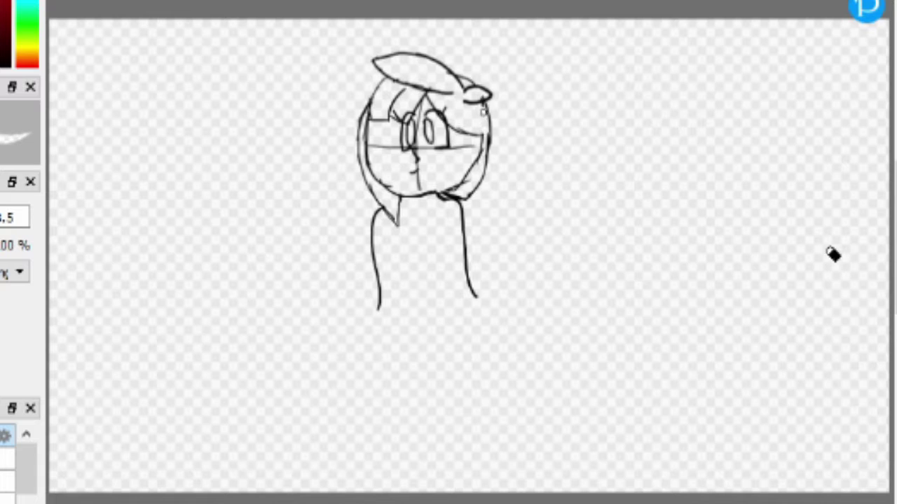
pyautogui.moveTo(371, 105); pyautogui.dragTo(369, 116)
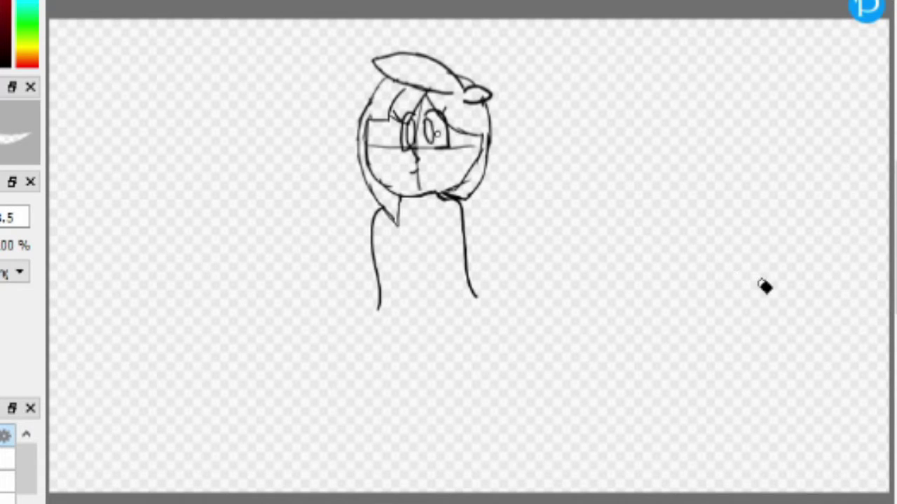
# - Draw the torso between the arms with a curved hem, sleeve cuffs and a double-ring emblem on the chest
pyautogui.press('b')
pyautogui.moveTo(390, 220); pyautogui.dragTo(401, 312)
pyautogui.moveTo(432, 205); pyautogui.dragTo(456, 324)
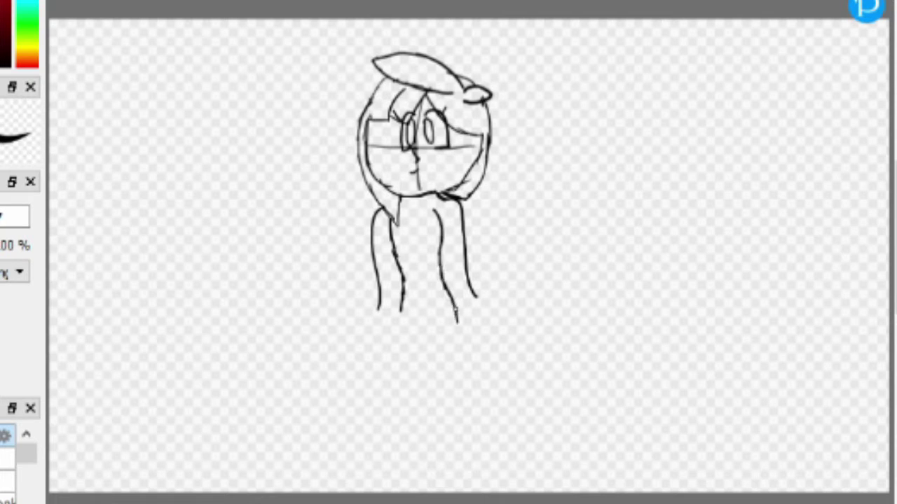
pyautogui.moveTo(400, 327); pyautogui.dragTo(457, 320)
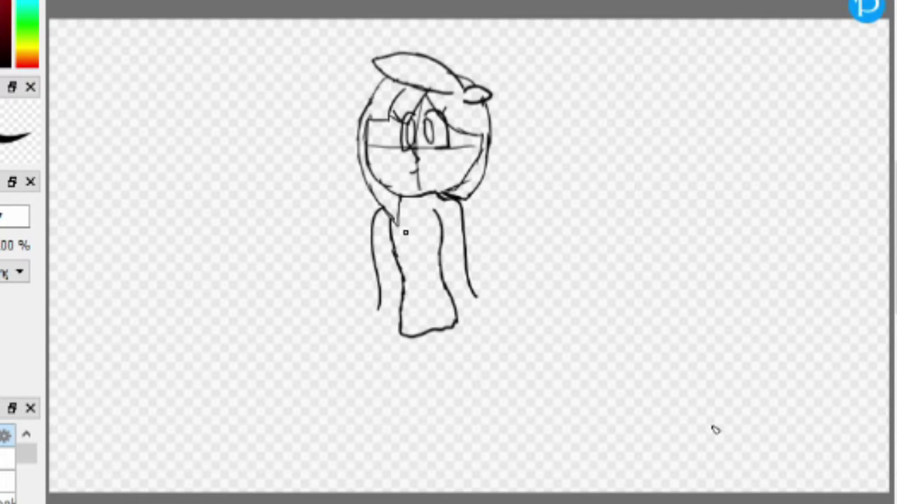
pyautogui.moveTo(409, 219); pyautogui.dragTo(414, 217)
pyautogui.moveTo(417, 224)
pyautogui.mouseDown()
pyautogui.moveTo(411, 228)
pyautogui.moveTo(419, 223)
pyautogui.mouseUp()
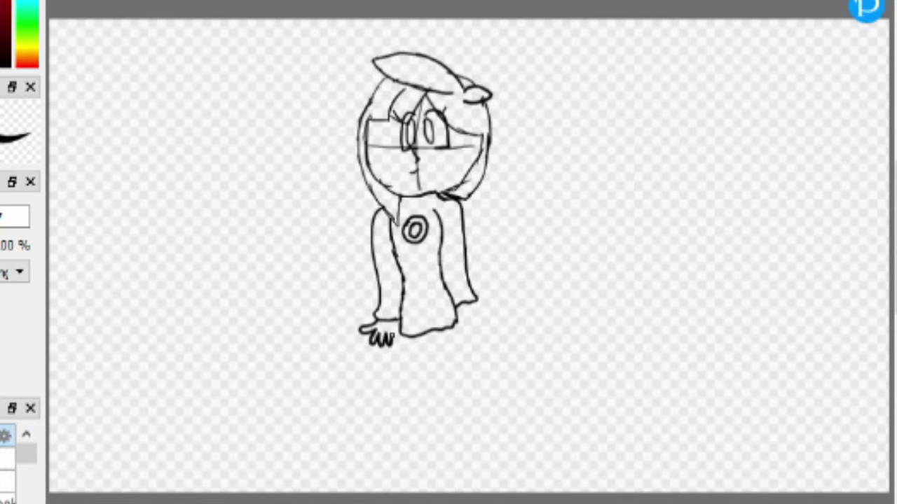
# - Undo the hand under the sleeve and sketch a new open hand with spread fingers in the empty canvas beside the figure
pyautogui.hotkey('ctrl', 'z')
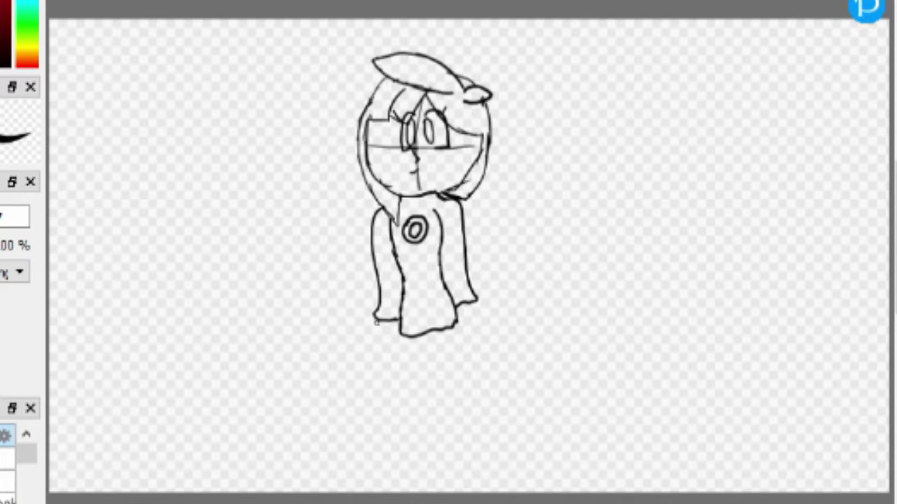
pyautogui.hotkey('ctrl', 'z')
pyautogui.hotkey('ctrl', 'z')
pyautogui.moveTo(627, 289)
pyautogui.mouseDown()
pyautogui.moveTo(597, 300)
pyautogui.moveTo(624, 311)
pyautogui.moveTo(615, 290)
pyautogui.mouseUp()
pyautogui.press('e')
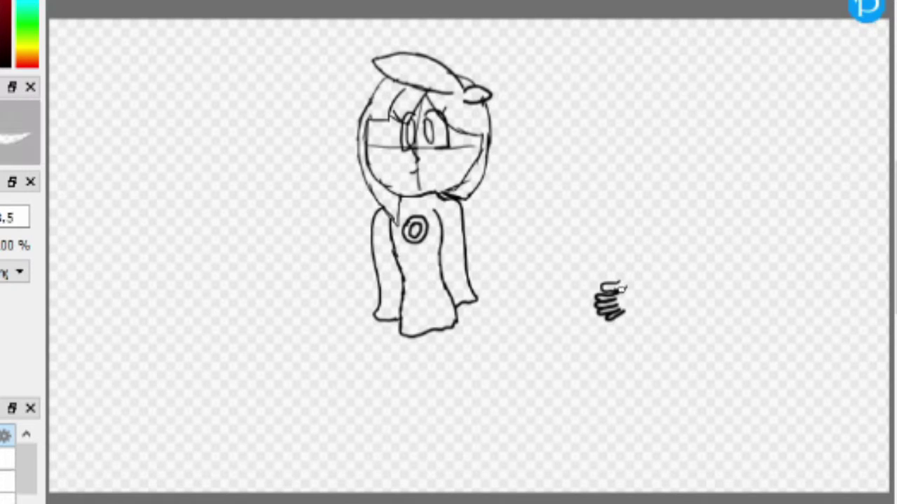
pyautogui.moveTo(624, 286); pyautogui.dragTo(599, 294)
pyautogui.press('b')
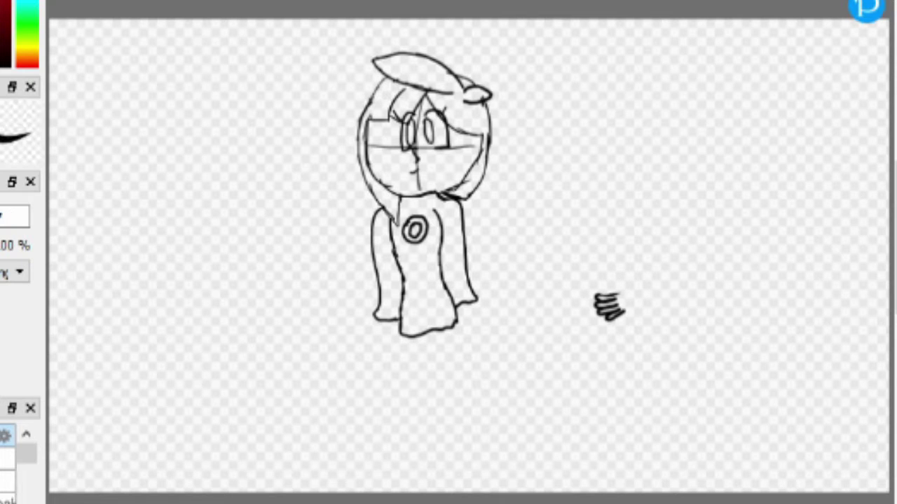
pyautogui.moveTo(611, 330); pyautogui.dragTo(624, 313)
pyautogui.hotkey('ctrl', 'z')
# - Move, rotate and scale the open hand to fit the empty sleeve cuff on the figure's left side, and clear the selection
pyautogui.moveTo(621, 260); pyautogui.dragTo(371, 303)
pyautogui.hotkey('ctrl', 't')
pyautogui.moveTo(425, 356); pyautogui.dragTo(364, 295)
pyautogui.moveTo(420, 301); pyautogui.dragTo(401, 262)
pyautogui.moveTo(372, 301); pyautogui.dragTo(383, 286)
pyautogui.moveTo(376, 255); pyautogui.dragTo(380, 241)
pyautogui.moveTo(751, 495)
pyautogui.mouseDown()
pyautogui.moveTo(782, 492)
pyautogui.moveTo(726, 492)
pyautogui.moveTo(806, 495)
pyautogui.mouseUp()
pyautogui.press('Return')
pyautogui.hotkey('ctrl', 'd')
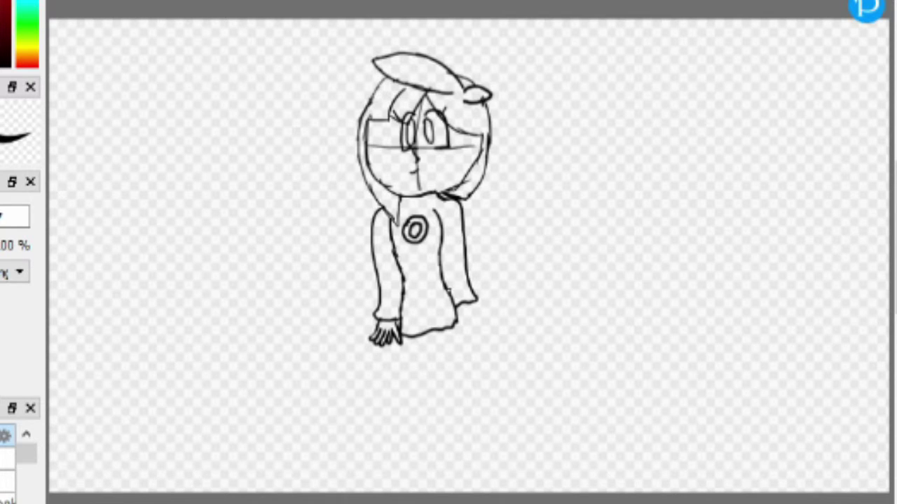
pyautogui.moveTo(612, 329)
pyautogui.mouseDown()
pyautogui.moveTo(587, 307)
pyautogui.moveTo(615, 324)
pyautogui.mouseUp()
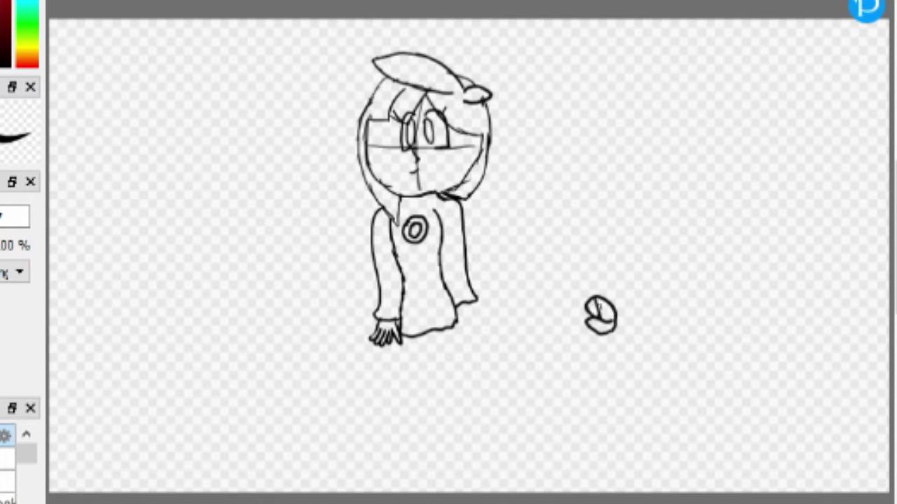
pyautogui.hotkey('ctrl', 'z')
pyautogui.hotkey('ctrl', 'z')
pyautogui.hotkey('ctrl', 'z')
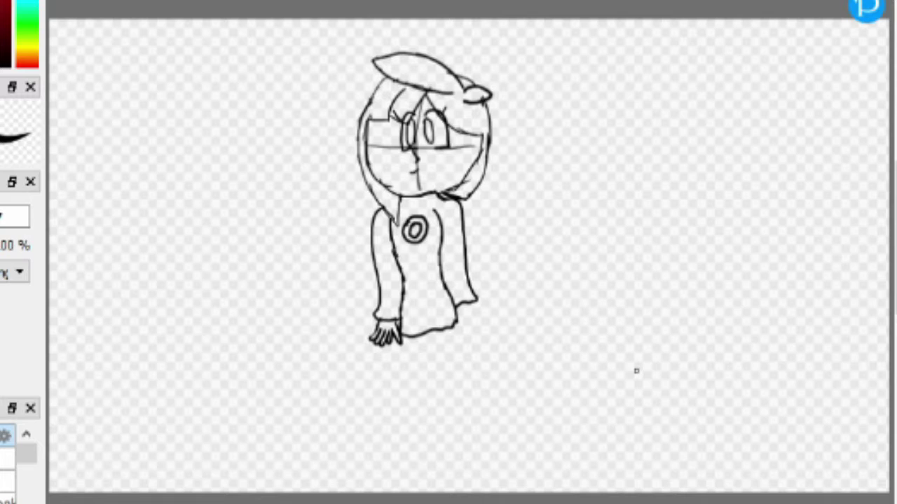
# - Sketch a small hand with curled fingers in the empty canvas beside the figure and erase part of its outline
pyautogui.moveTo(589, 325); pyautogui.dragTo(605, 333)
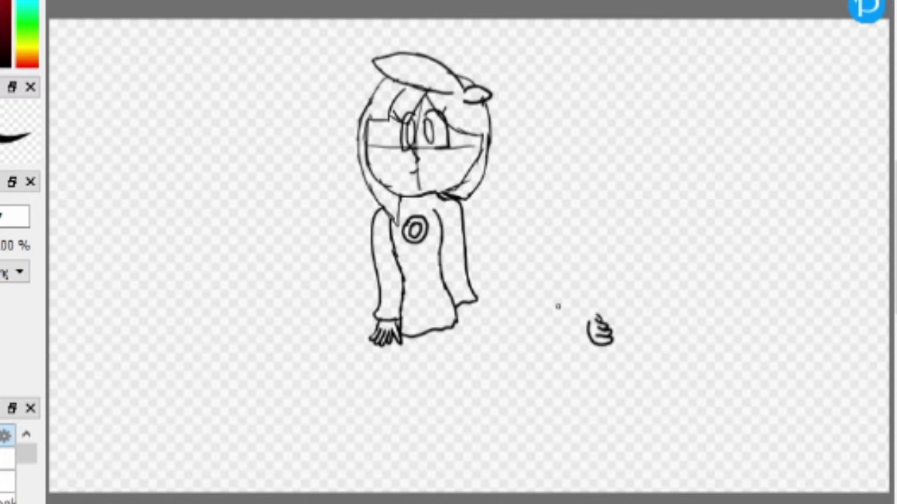
pyautogui.press('e')
pyautogui.moveTo(589, 326); pyautogui.dragTo(589, 340)
# - Rotate the curled hand and place it under the remaining empty sleeve cuff
pyautogui.moveTo(621, 302)
pyautogui.mouseDown()
pyautogui.moveTo(635, 307)
pyautogui.moveTo(488, 271)
pyautogui.mouseUp()
pyautogui.hotkey('ctrl', 't')
pyautogui.moveTo(537, 225); pyautogui.dragTo(553, 255)
pyautogui.moveTo(504, 326); pyautogui.dragTo(469, 265)
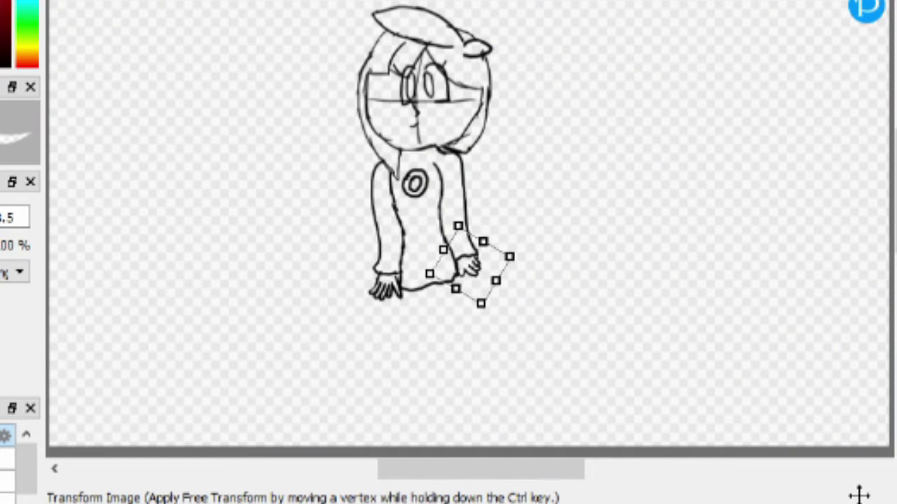
pyautogui.press('Return')
pyautogui.press('b')
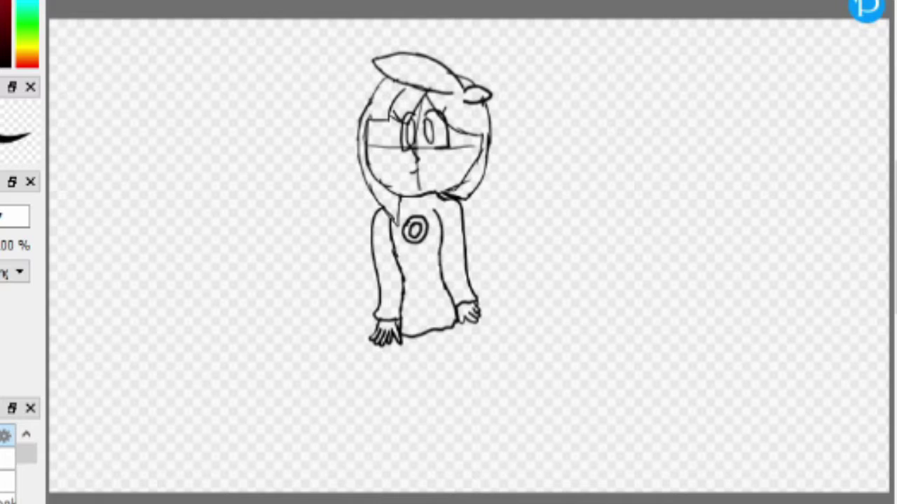
# - Draw the upper leg lines beneath the torso's hem and undo the extra last stroke
pyautogui.moveTo(457, 323)
pyautogui.mouseDown()
pyautogui.moveTo(456, 405)
pyautogui.moveTo(408, 403)
pyautogui.moveTo(399, 342)
pyautogui.mouseUp()
pyautogui.moveTo(393, 405); pyautogui.dragTo(407, 406)
pyautogui.hotkey('ctrl', 'z')
# - Enlarge the whole figure and reposition it so the legs run off the lower canvas edge, and clear the selection
pyautogui.moveTo(392, 31); pyautogui.dragTo(566, 57)
pyautogui.hotkey('ctrl', 't')
pyautogui.moveTo(668, 425); pyautogui.dragTo(756, 503)
pyautogui.moveTo(448, 203); pyautogui.dragTo(498, 297)
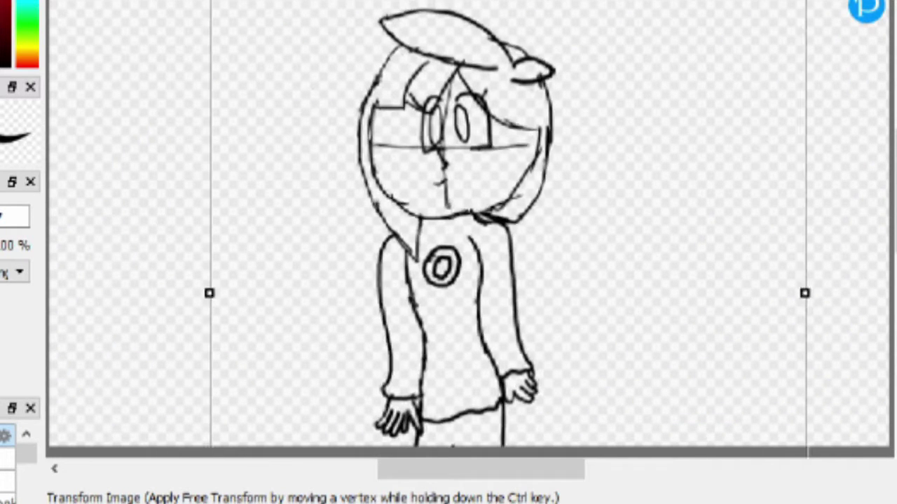
pyautogui.press('Return')
pyautogui.scroll(1, 468, 232)
pyautogui.hotkey('ctrl', 'd')
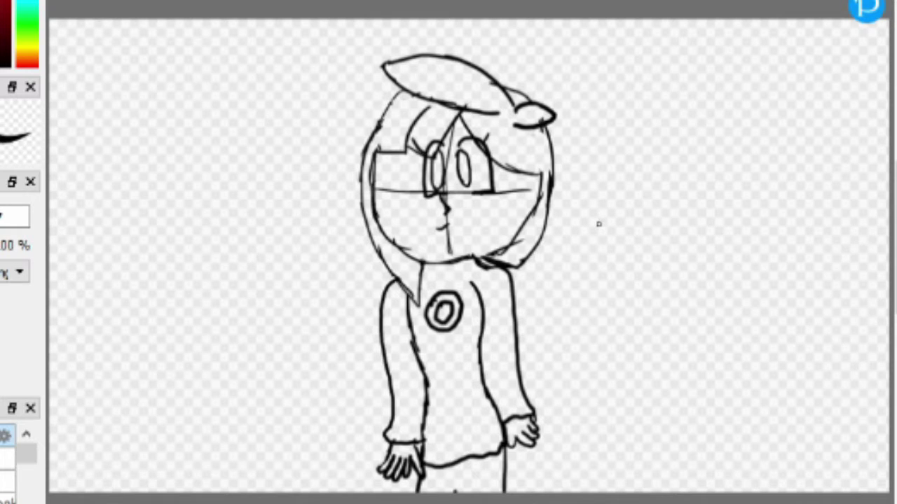
# - Draw a small round creature head with eyes and two pointed horns in the space right of the figure
pyautogui.moveTo(628, 205)
pyautogui.mouseDown()
pyautogui.moveTo(644, 250)
pyautogui.moveTo(629, 179)
pyautogui.moveTo(619, 208)
pyautogui.moveTo(642, 224)
pyautogui.moveTo(632, 210)
pyautogui.mouseUp()
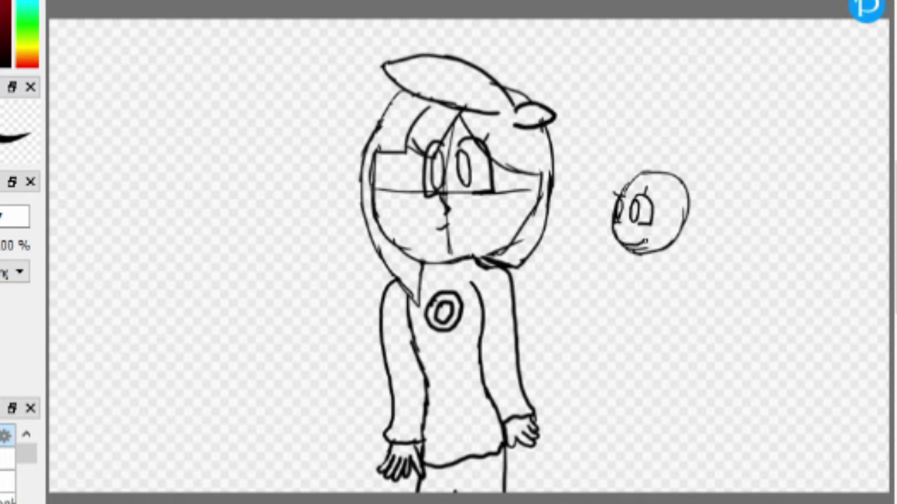
pyautogui.press('e')
pyautogui.press('b')
pyautogui.moveTo(658, 195); pyautogui.dragTo(678, 191)
pyautogui.moveTo(614, 186); pyautogui.dragTo(632, 184)
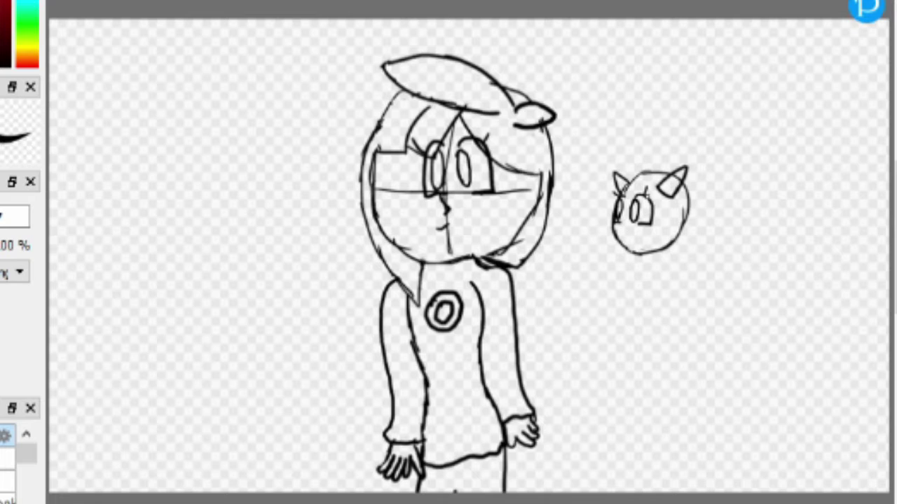
# - Reshape the small creature's muzzle and far eye, add a smile, and start the body line behind its head
pyautogui.press('e')
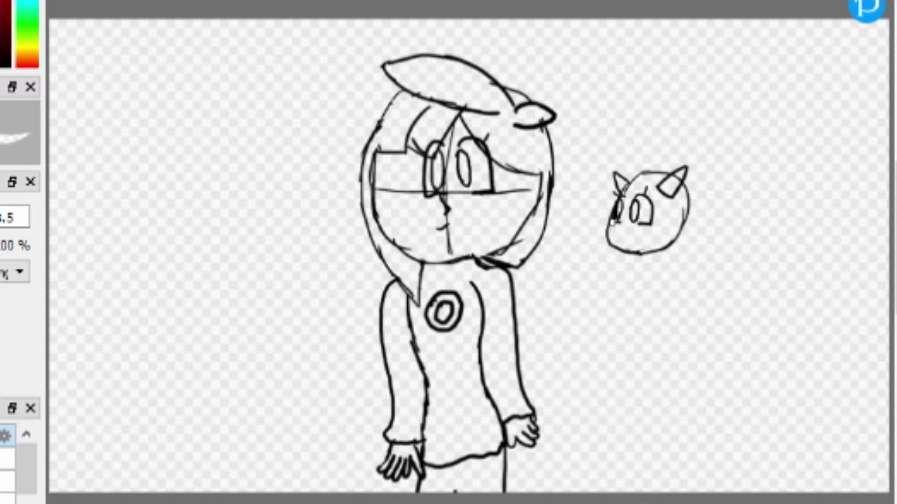
pyautogui.press('b')
pyautogui.press('e')
pyautogui.moveTo(615, 206)
pyautogui.mouseDown()
pyautogui.moveTo(618, 222)
pyautogui.moveTo(620, 209)
pyautogui.mouseUp()
pyautogui.press('b')
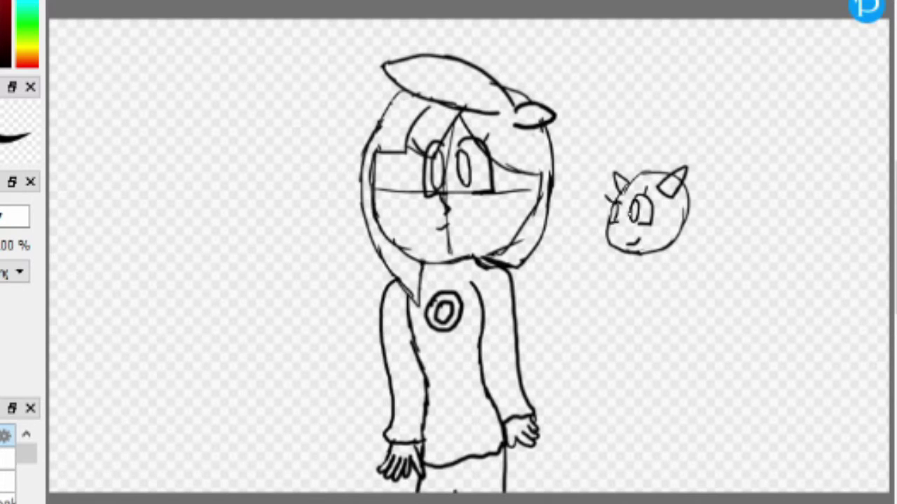
pyautogui.moveTo(685, 205); pyautogui.dragTo(675, 249)
pyautogui.moveTo(691, 204); pyautogui.dragTo(715, 146)
pyautogui.moveTo(699, 177)
pyautogui.mouseDown()
pyautogui.moveTo(721, 140)
pyautogui.moveTo(734, 177)
pyautogui.mouseUp()
pyautogui.moveTo(734, 179); pyautogui.dragTo(748, 203)
pyautogui.hotkey('ctrl', 'z')
pyautogui.hotkey('ctrl', 'z')
pyautogui.hotkey('ctrl', 'z')
# - Draw the horned creature's curved body with three long angular wing feathers and erase the overlapping lines
pyautogui.moveTo(697, 227)
pyautogui.mouseDown()
pyautogui.moveTo(726, 159)
pyautogui.moveTo(731, 190)
pyautogui.moveTo(712, 232)
pyautogui.mouseUp()
pyautogui.moveTo(729, 209)
pyautogui.mouseDown()
pyautogui.moveTo(714, 231)
pyautogui.moveTo(762, 180)
pyautogui.moveTo(774, 185)
pyautogui.moveTo(734, 221)
pyautogui.moveTo(778, 202)
pyautogui.moveTo(789, 213)
pyautogui.moveTo(776, 230)
pyautogui.moveTo(745, 230)
pyautogui.mouseUp()
pyautogui.moveTo(689, 226)
pyautogui.mouseDown()
pyautogui.moveTo(722, 222)
pyautogui.moveTo(751, 241)
pyautogui.mouseUp()
pyautogui.press('e')
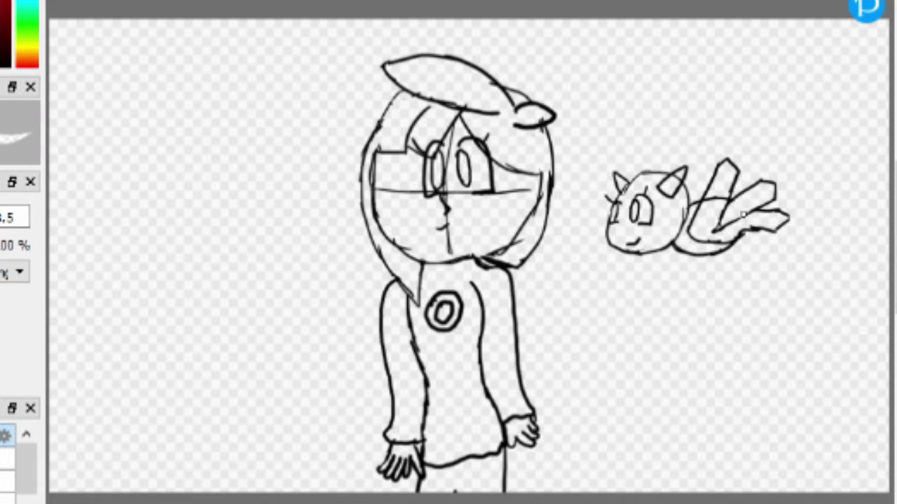
pyautogui.press('b')
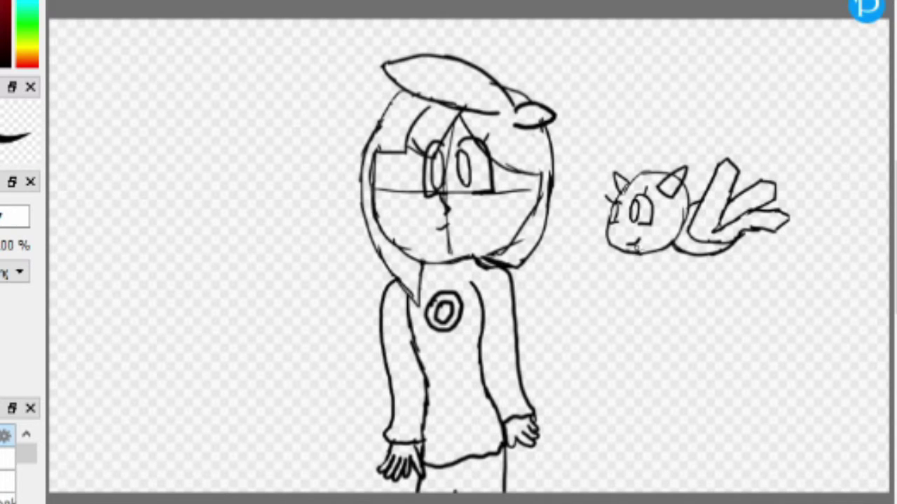
pyautogui.press('e')
pyautogui.press('b')
# - Extend the horned creature's wing with longer and extra feathers, and add a small round foot and a curled tail tip
pyautogui.moveTo(694, 205); pyautogui.dragTo(717, 145)
pyautogui.moveTo(741, 180)
pyautogui.mouseDown()
pyautogui.moveTo(772, 159)
pyautogui.moveTo(764, 188)
pyautogui.mouseUp()
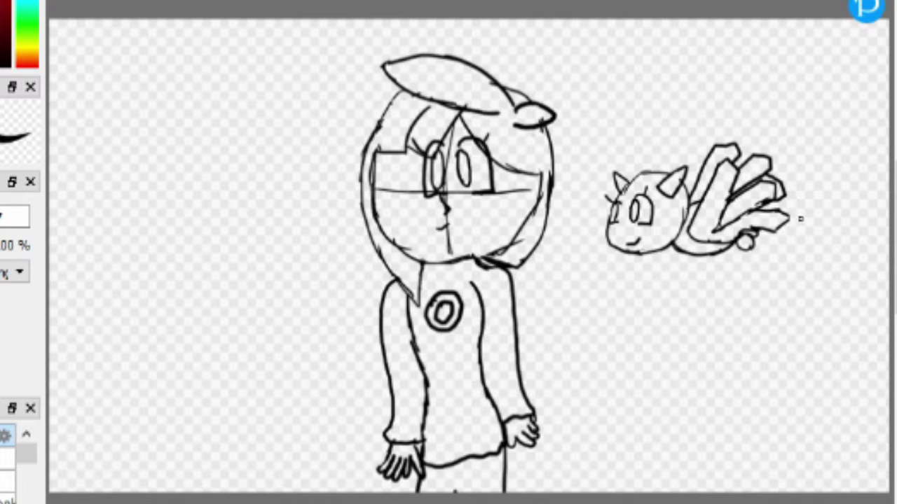
pyautogui.moveTo(775, 232); pyautogui.dragTo(803, 206)
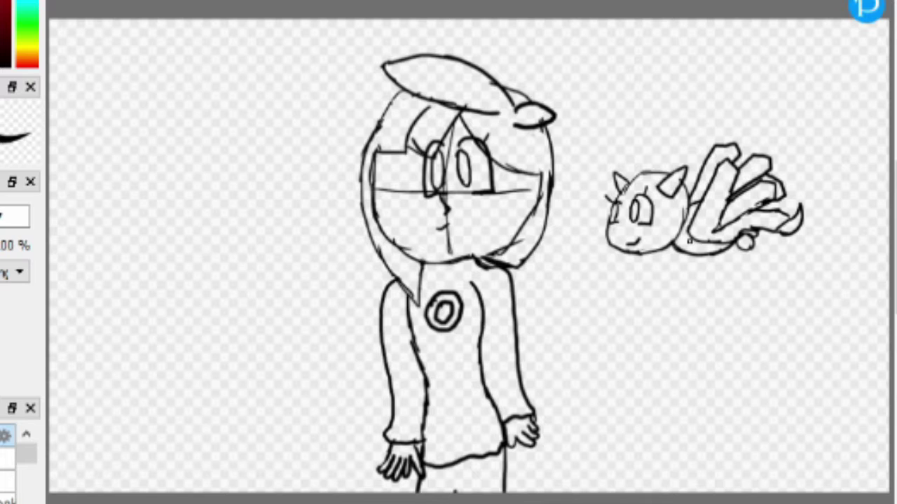
# - Undo the stray stroke on the empty side and move the main figure lower on the canvas, leaving the horned creature in place
pyautogui.moveTo(160, 144); pyautogui.dragTo(151, 208)
pyautogui.hotkey('ctrl', 'z')
pyautogui.moveTo(326, 92)
pyautogui.mouseDown()
pyautogui.moveTo(597, 220)
pyautogui.moveTo(326, 91)
pyautogui.mouseUp()
pyautogui.hotkey('ctrl', 't')
pyautogui.moveTo(448, 231); pyautogui.dragTo(449, 285)
pyautogui.press('Return')
pyautogui.hotkey('ctrl', 'd')
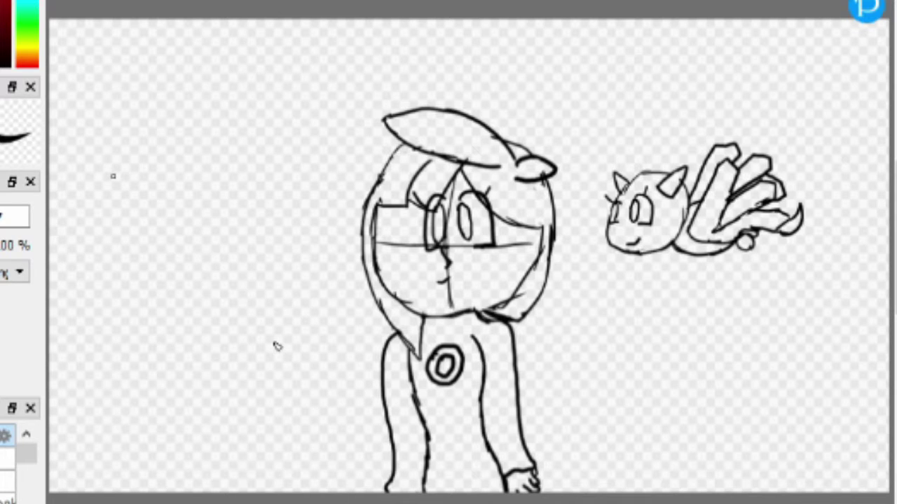
# - Draw a second small creature's round head with an inner hood outline in the space left of the figure
pyautogui.moveTo(169, 163)
pyautogui.mouseDown()
pyautogui.moveTo(162, 208)
pyautogui.moveTo(251, 214)
pyautogui.moveTo(219, 142)
pyautogui.moveTo(164, 147)
pyautogui.mouseUp()
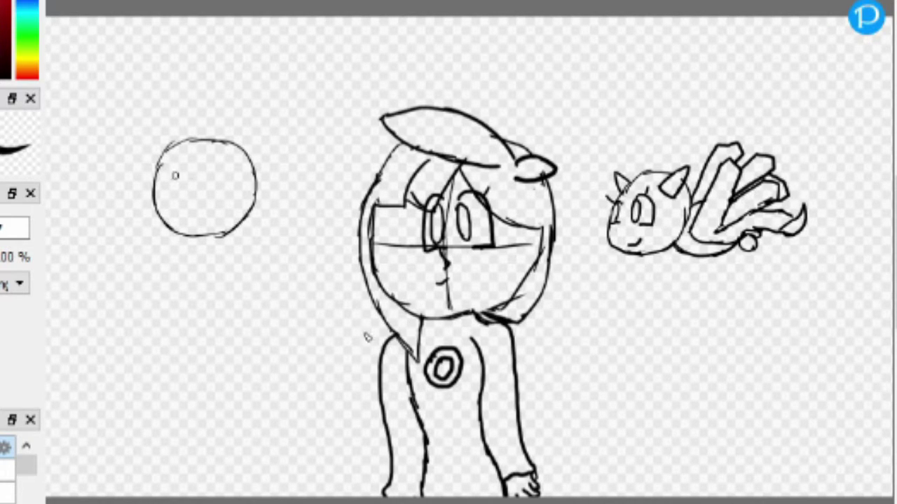
pyautogui.moveTo(174, 158)
pyautogui.mouseDown()
pyautogui.moveTo(164, 181)
pyautogui.moveTo(216, 230)
pyautogui.moveTo(245, 157)
pyautogui.moveTo(177, 148)
pyautogui.mouseUp()
pyautogui.moveTo(160, 182)
pyautogui.mouseDown()
pyautogui.moveTo(155, 255)
pyautogui.moveTo(253, 210)
pyautogui.moveTo(257, 198)
pyautogui.mouseUp()
pyautogui.moveTo(183, 218)
pyautogui.mouseDown()
pyautogui.moveTo(175, 226)
pyautogui.moveTo(150, 213)
pyautogui.moveTo(175, 210)
pyautogui.mouseUp()
pyautogui.hotkey('ctrl', 'z')
pyautogui.hotkey('ctrl', 'y')
pyautogui.hotkey('ctrl', 'z')
# - Draw rounded arms, feet and a small body beneath the hooded head, and clean up the overlaps with a smaller eraser
pyautogui.moveTo(159, 244); pyautogui.dragTo(167, 212)
pyautogui.moveTo(242, 212)
pyautogui.mouseDown()
pyautogui.moveTo(251, 226)
pyautogui.moveTo(248, 198)
pyautogui.moveTo(246, 248)
pyautogui.moveTo(232, 215)
pyautogui.moveTo(164, 250)
pyautogui.mouseUp()
pyautogui.press('e')
pyautogui.press('[')
pyautogui.press('[')
pyautogui.press('[')
pyautogui.press('[')
pyautogui.press('[')
pyautogui.press('[')
pyautogui.moveTo(152, 240); pyautogui.dragTo(153, 216)
pyautogui.moveTo(232, 233)
pyautogui.mouseDown()
pyautogui.moveTo(255, 206)
pyautogui.moveTo(241, 231)
pyautogui.mouseUp()
pyautogui.moveTo(169, 222); pyautogui.dragTo(166, 218)
# - Draw the hooded creature's face with tall oval eyes, lashes, a small open mouth and cheek whiskers
pyautogui.press('b')
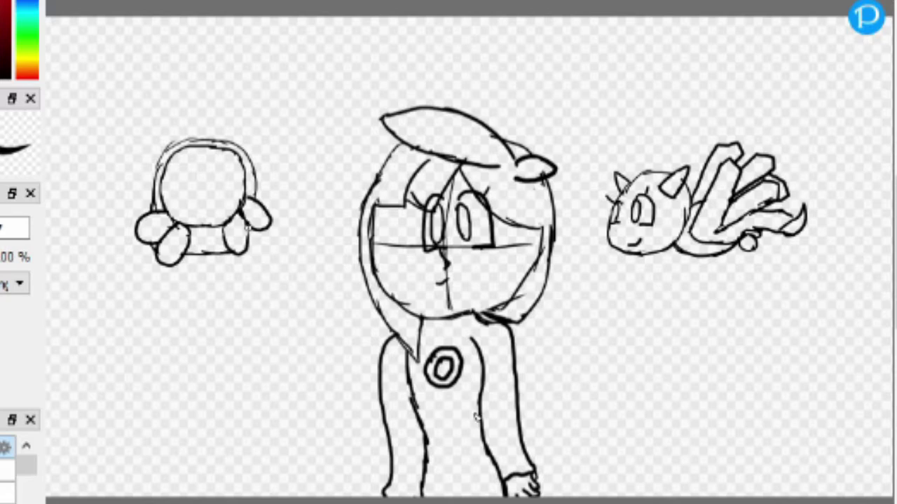
pyautogui.moveTo(190, 168)
pyautogui.mouseDown()
pyautogui.moveTo(191, 208)
pyautogui.moveTo(212, 206)
pyautogui.mouseUp()
pyautogui.moveTo(224, 167); pyautogui.dragTo(230, 161)
pyautogui.moveTo(177, 170); pyautogui.dragTo(171, 165)
pyautogui.moveTo(186, 172); pyautogui.dragTo(198, 184)
pyautogui.moveTo(209, 175)
pyautogui.mouseDown()
pyautogui.moveTo(210, 199)
pyautogui.moveTo(217, 183)
pyautogui.moveTo(210, 218)
pyautogui.moveTo(237, 213)
pyautogui.mouseUp()
pyautogui.moveTo(171, 209); pyautogui.dragTo(188, 216)
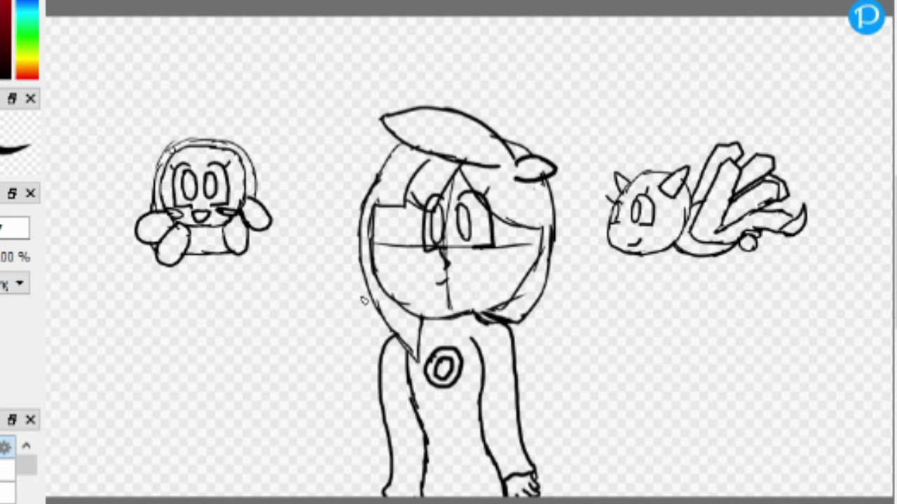
# - Draw a pointed ear with an inner outline on the hooded creature's left side and add collar and belly lines
pyautogui.moveTo(178, 145); pyautogui.dragTo(131, 135)
pyautogui.moveTo(131, 135)
pyautogui.mouseDown()
pyautogui.moveTo(155, 184)
pyautogui.moveTo(172, 147)
pyautogui.mouseUp()
pyautogui.moveTo(192, 228); pyautogui.dragTo(223, 228)
pyautogui.moveTo(156, 197)
pyautogui.mouseDown()
pyautogui.moveTo(155, 209)
pyautogui.moveTo(164, 164)
pyautogui.moveTo(231, 143)
pyautogui.moveTo(254, 197)
pyautogui.mouseUp()
pyautogui.press('[')
pyautogui.press('[')
pyautogui.hotkey('ctrl', 'z')
pyautogui.moveTo(158, 198); pyautogui.dragTo(162, 165)
pyautogui.hotkey('ctrl', 'z')
pyautogui.press(']')
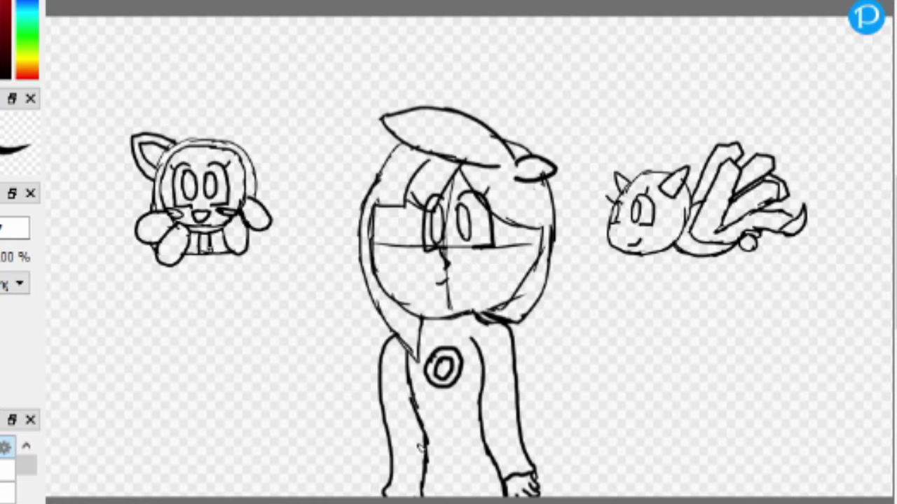
# - Draw the hooded creature's second ear and large leaf-shaped outer ears with inner contour lines around both, and touch up the head's top
pyautogui.moveTo(231, 144)
pyautogui.mouseDown()
pyautogui.moveTo(262, 167)
pyautogui.moveTo(300, 140)
pyautogui.moveTo(253, 161)
pyautogui.mouseUp()
pyautogui.moveTo(175, 140)
pyautogui.mouseDown()
pyautogui.moveTo(112, 160)
pyautogui.moveTo(144, 176)
pyautogui.mouseUp()
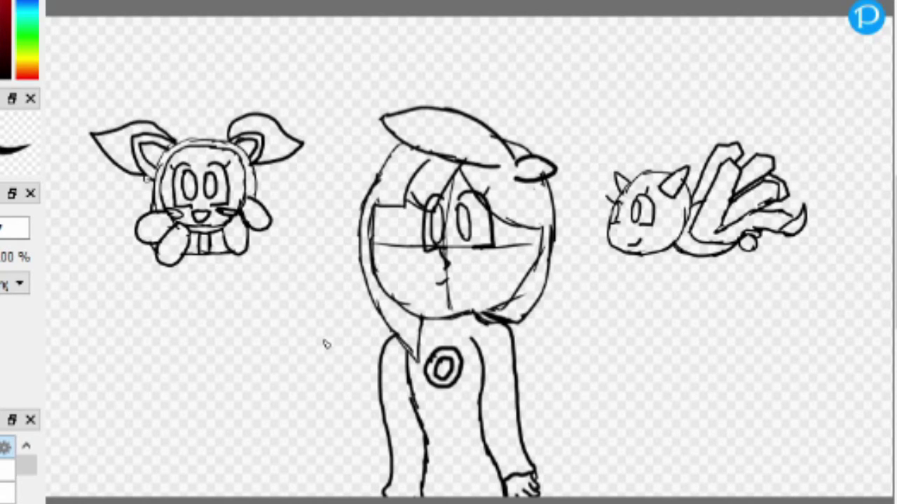
pyautogui.moveTo(262, 154)
pyautogui.mouseDown()
pyautogui.moveTo(287, 143)
pyautogui.moveTo(250, 121)
pyautogui.moveTo(233, 131)
pyautogui.mouseUp()
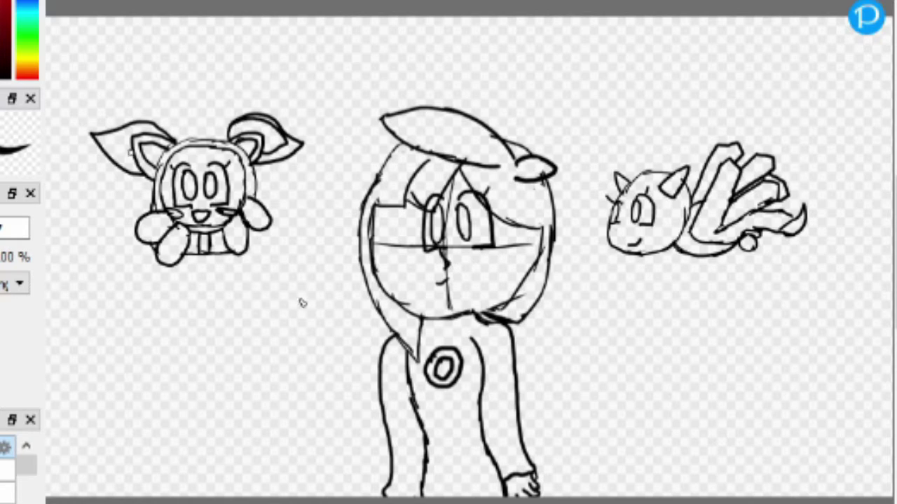
pyautogui.moveTo(132, 165)
pyautogui.mouseDown()
pyautogui.moveTo(145, 125)
pyautogui.moveTo(97, 135)
pyautogui.moveTo(141, 127)
pyautogui.mouseUp()
pyautogui.hotkey('ctrl', 'z')
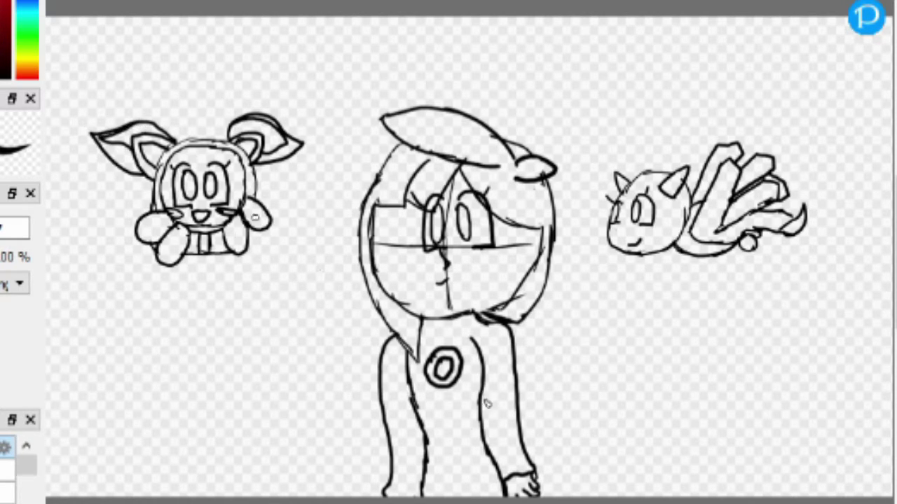
pyautogui.moveTo(196, 139)
pyautogui.mouseDown()
pyautogui.moveTo(197, 118)
pyautogui.moveTo(210, 144)
pyautogui.moveTo(197, 131)
pyautogui.mouseUp()
pyautogui.press('e')
pyautogui.press('b')
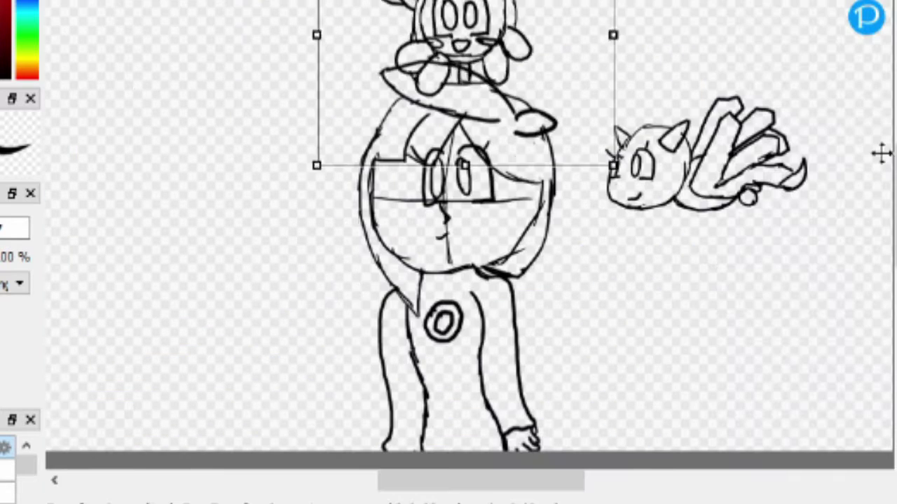
# - Move the hooded creature down onto the large character's head and erase the headpiece lines that cross its face, arms and collar
pyautogui.moveTo(881, 153); pyautogui.dragTo(869, 212)
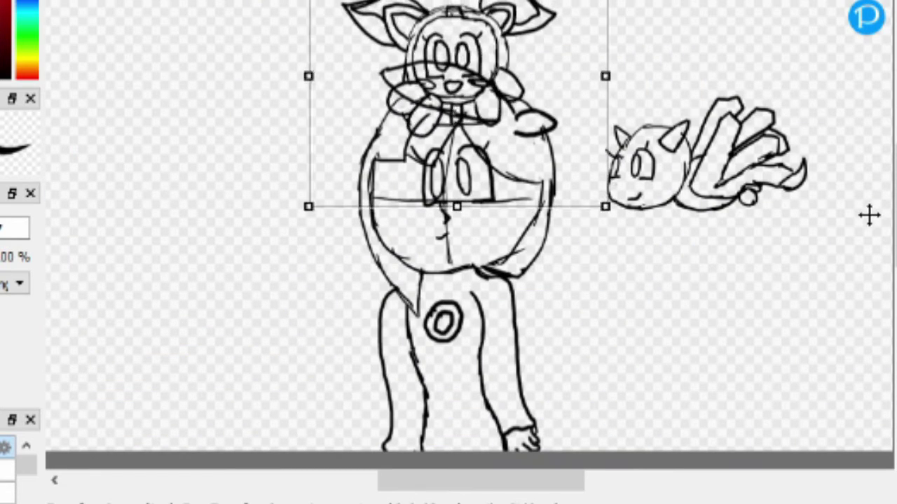
pyautogui.press('Return')
pyautogui.scroll(2, 469, 238)
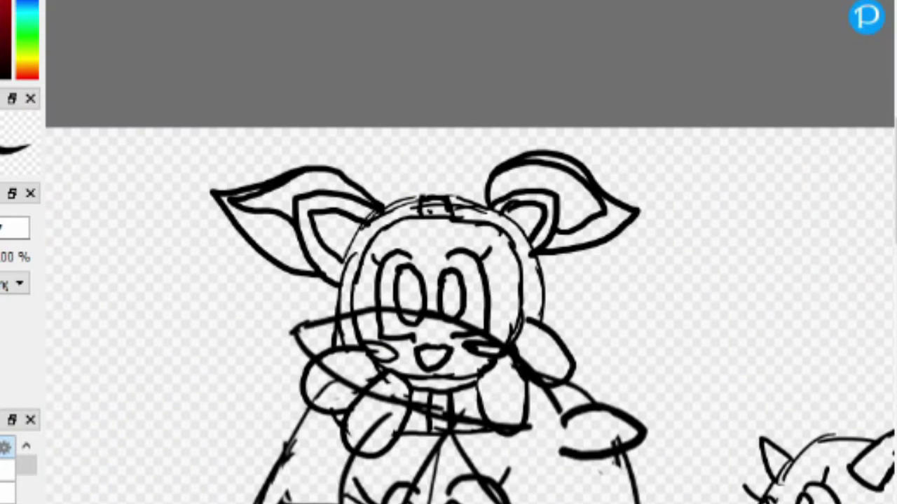
pyautogui.press('e')
pyautogui.moveTo(509, 372)
pyautogui.mouseDown()
pyautogui.moveTo(519, 355)
pyautogui.moveTo(516, 374)
pyautogui.moveTo(557, 349)
pyautogui.mouseUp()
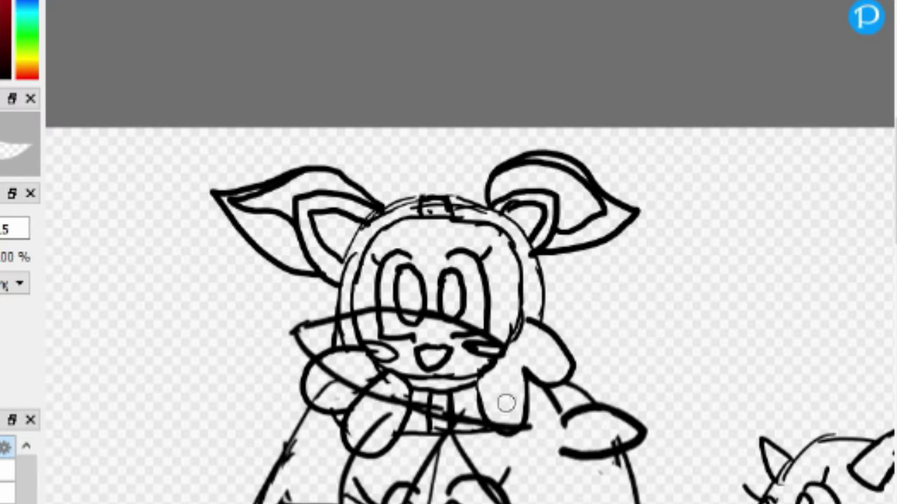
pyautogui.moveTo(466, 413)
pyautogui.mouseDown()
pyautogui.moveTo(437, 417)
pyautogui.moveTo(384, 377)
pyautogui.moveTo(398, 392)
pyautogui.moveTo(379, 401)
pyautogui.moveTo(361, 439)
pyautogui.moveTo(330, 397)
pyautogui.moveTo(345, 343)
pyautogui.moveTo(337, 377)
pyautogui.moveTo(346, 384)
pyautogui.moveTo(325, 366)
pyautogui.mouseUp()
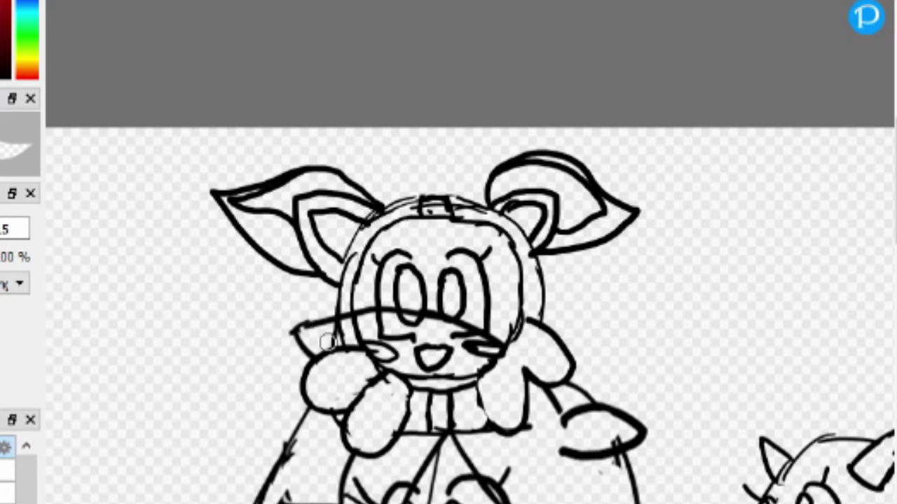
pyautogui.moveTo(348, 315)
pyautogui.mouseDown()
pyautogui.moveTo(374, 287)
pyautogui.moveTo(360, 320)
pyautogui.moveTo(368, 304)
pyautogui.moveTo(401, 305)
pyautogui.moveTo(384, 309)
pyautogui.moveTo(471, 251)
pyautogui.moveTo(384, 303)
pyautogui.moveTo(434, 308)
pyautogui.moveTo(437, 319)
pyautogui.moveTo(449, 313)
pyautogui.moveTo(501, 341)
pyautogui.mouseUp()
# - Clean up leftover marks on the hooded creature with a size 7 eraser and redraw broken lines around its eyes, hood and arm
pyautogui.press('[')
pyautogui.press('[')
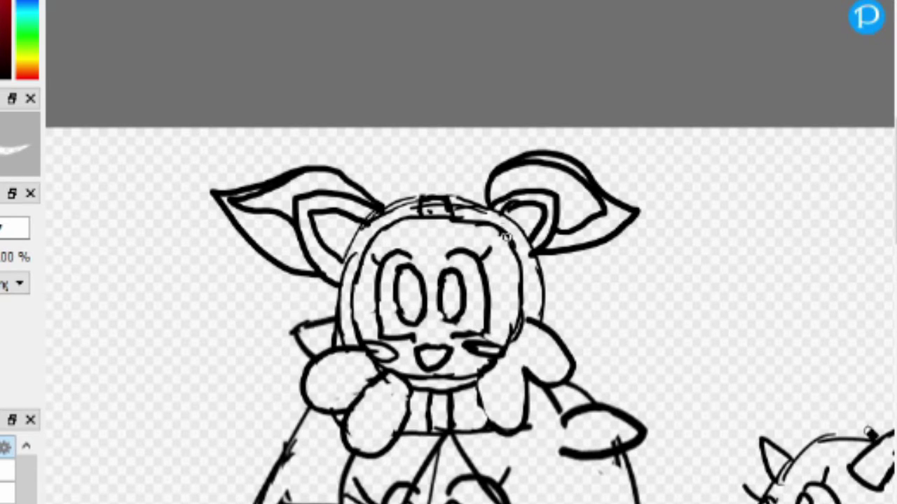
pyautogui.press('b')
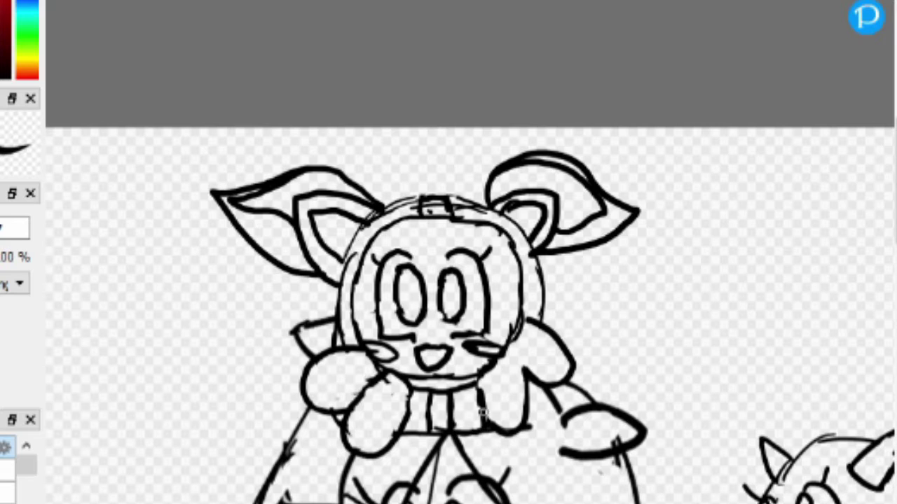
pyautogui.moveTo(441, 308); pyautogui.dragTo(452, 320)
pyautogui.moveTo(394, 297); pyautogui.dragTo(402, 320)
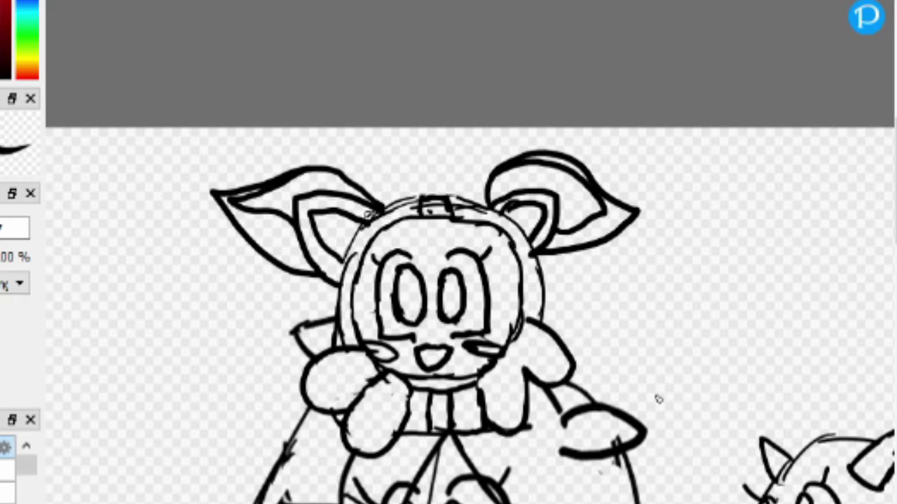
pyautogui.moveTo(346, 258); pyautogui.dragTo(342, 289)
pyautogui.moveTo(356, 406); pyautogui.dragTo(371, 387)
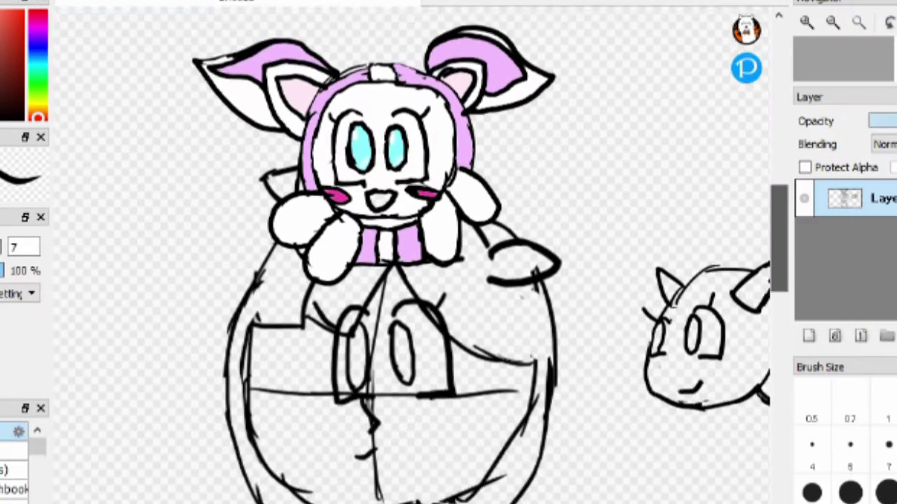
# - Shade the purple areas of the hooded creature's two leaf-shaped outer ears with a darker purple
pyautogui.scroll(3, 413, 281)
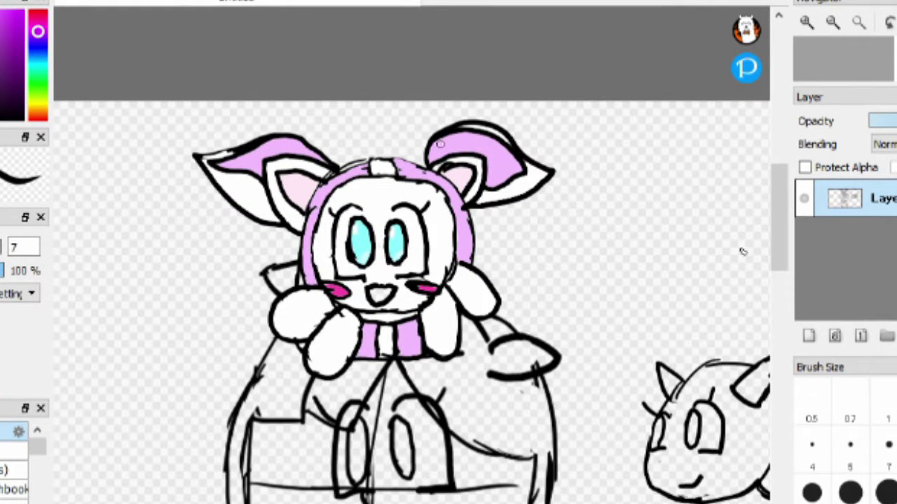
pyautogui.moveTo(487, 161)
pyautogui.mouseDown()
pyautogui.moveTo(494, 184)
pyautogui.moveTo(492, 171)
pyautogui.mouseUp()
pyautogui.moveTo(467, 132)
pyautogui.mouseDown()
pyautogui.moveTo(432, 156)
pyautogui.moveTo(461, 133)
pyautogui.moveTo(482, 151)
pyautogui.mouseUp()
pyautogui.moveTo(218, 162)
pyautogui.mouseDown()
pyautogui.moveTo(254, 168)
pyautogui.moveTo(255, 150)
pyautogui.moveTo(324, 161)
pyautogui.mouseUp()
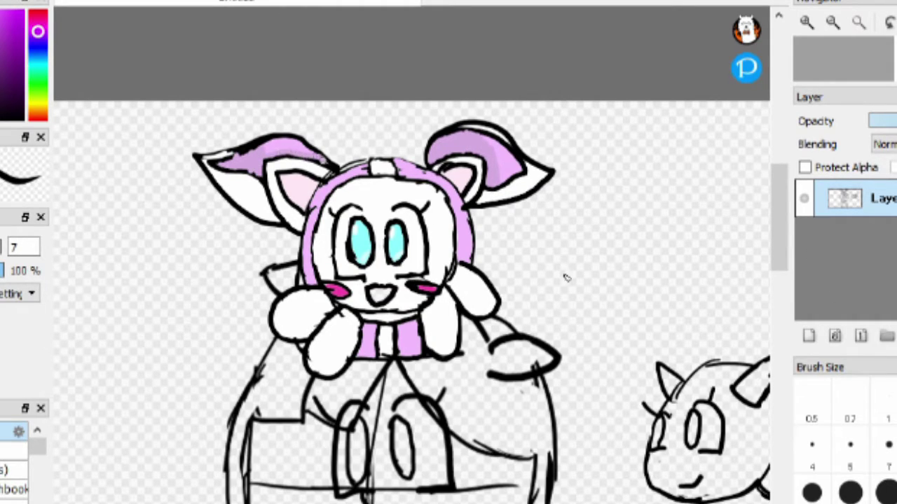
# - Shade the hooded creature's white ear edges, arms, face and the white stripes on hood and collar with light grey
pyautogui.rightClick(344, 193)
pyautogui.click(7, 68)
pyautogui.moveTo(206, 160)
pyautogui.mouseDown()
pyautogui.moveTo(227, 188)
pyautogui.moveTo(268, 218)
pyautogui.moveTo(251, 212)
pyautogui.moveTo(207, 167)
pyautogui.moveTo(285, 213)
pyautogui.moveTo(272, 190)
pyautogui.moveTo(297, 231)
pyautogui.mouseUp()
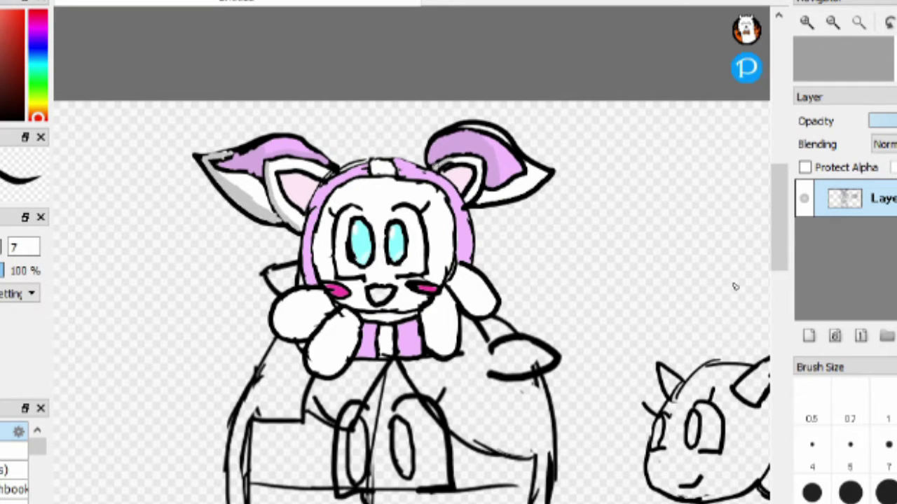
pyautogui.moveTo(451, 282)
pyautogui.mouseDown()
pyautogui.moveTo(488, 312)
pyautogui.moveTo(462, 292)
pyautogui.moveTo(476, 299)
pyautogui.moveTo(422, 315)
pyautogui.mouseUp()
pyautogui.moveTo(310, 358)
pyautogui.mouseDown()
pyautogui.moveTo(342, 314)
pyautogui.moveTo(292, 297)
pyautogui.moveTo(275, 312)
pyautogui.mouseUp()
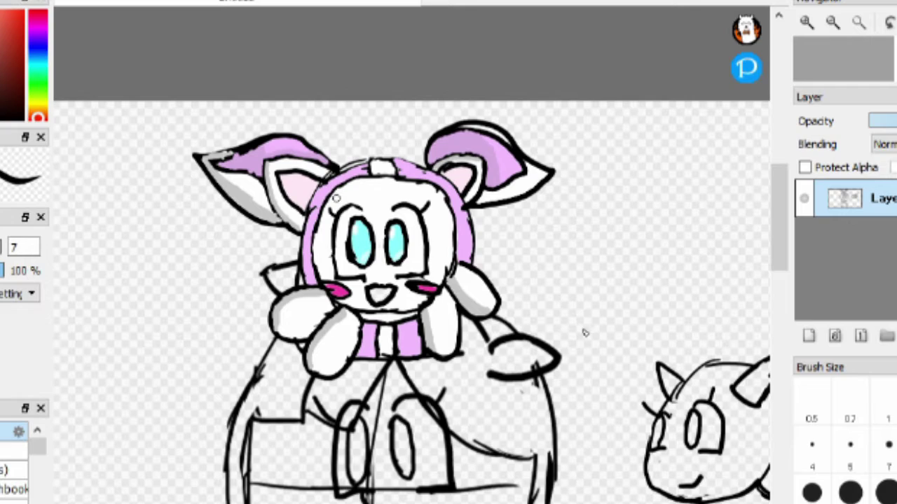
pyautogui.moveTo(330, 200)
pyautogui.mouseDown()
pyautogui.moveTo(319, 269)
pyautogui.moveTo(323, 211)
pyautogui.moveTo(321, 229)
pyautogui.moveTo(335, 196)
pyautogui.moveTo(378, 178)
pyautogui.mouseUp()
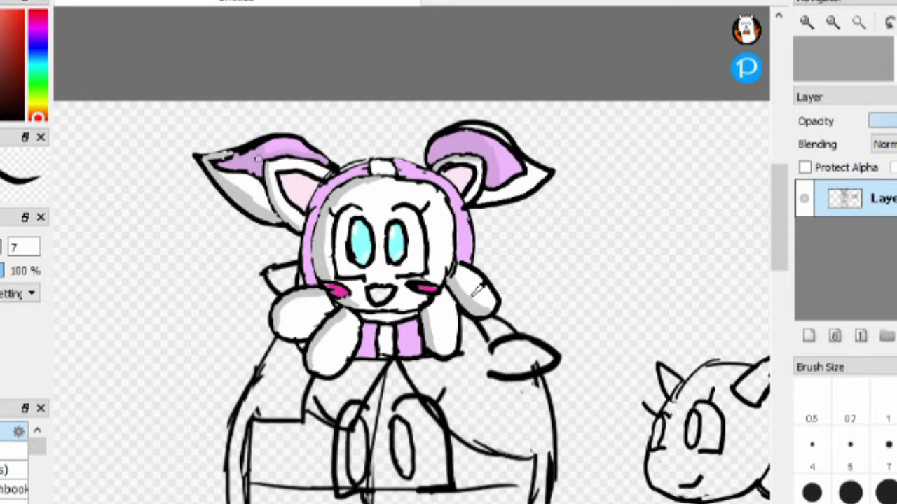
pyautogui.keyDown('alt'); pyautogui.click(362, 345); pyautogui.keyUp('alt')
pyautogui.moveTo(400, 321)
pyautogui.mouseDown()
pyautogui.moveTo(400, 352)
pyautogui.moveTo(383, 353)
pyautogui.mouseUp()
# - Shade the purple hood along its left side and top with a darker purple
pyautogui.rightClick(322, 256)
pyautogui.keyDown('alt'); pyautogui.click(402, 339); pyautogui.keyUp('alt')
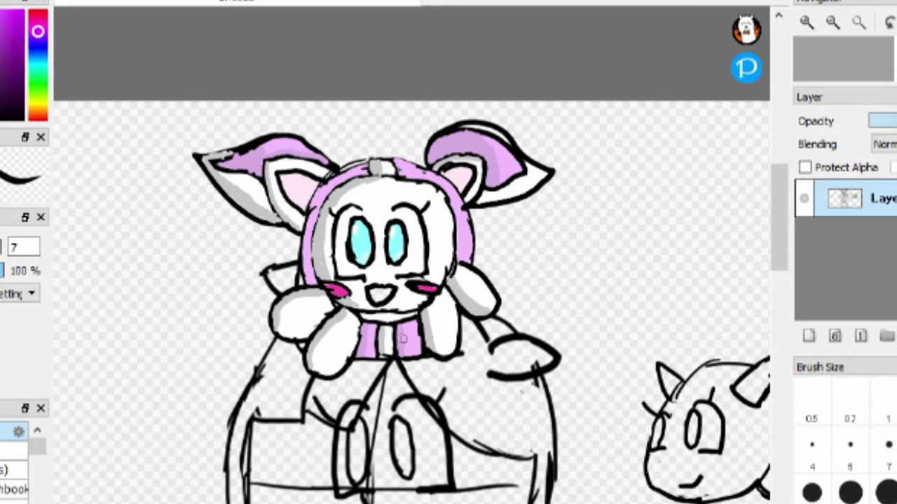
pyautogui.moveTo(323, 189)
pyautogui.mouseDown()
pyautogui.moveTo(308, 281)
pyautogui.moveTo(325, 189)
pyautogui.moveTo(362, 158)
pyautogui.moveTo(421, 179)
pyautogui.mouseUp()
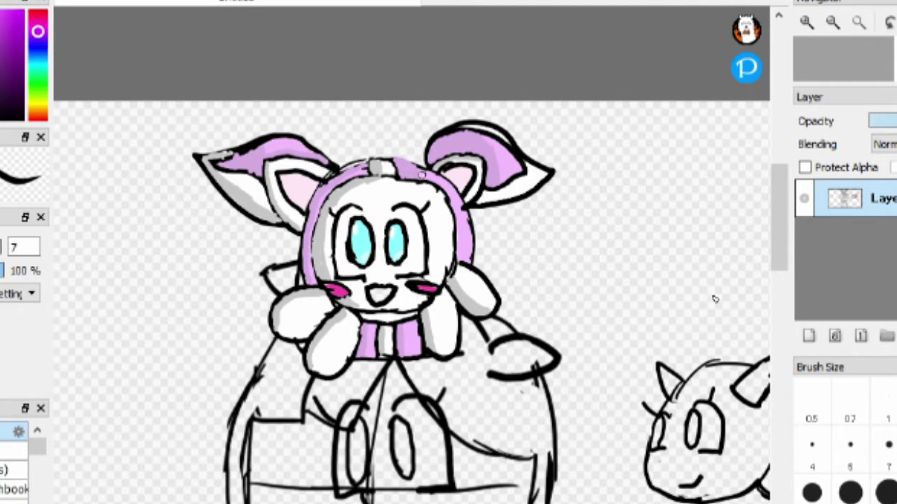
# - Shade the inner ears with a darker pink and fill the open mouth with magenta
pyautogui.rightClick(456, 175)
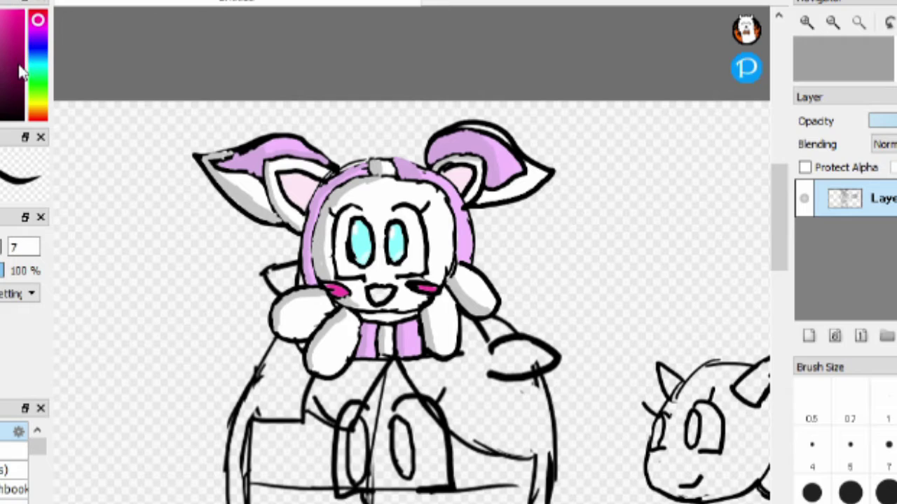
pyautogui.moveTo(298, 178); pyautogui.dragTo(293, 199)
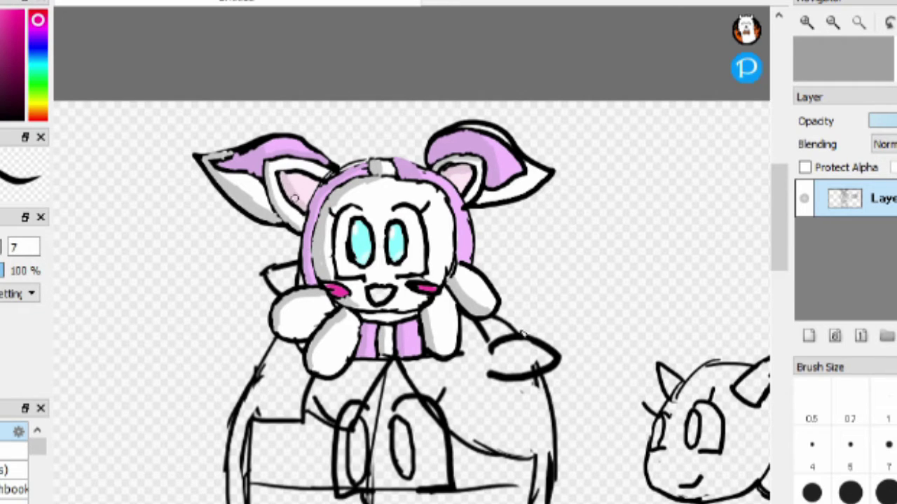
pyautogui.moveTo(375, 293)
pyautogui.mouseDown()
pyautogui.moveTo(402, 290)
pyautogui.moveTo(389, 292)
pyautogui.moveTo(402, 278)
pyautogui.moveTo(382, 298)
pyautogui.mouseUp()
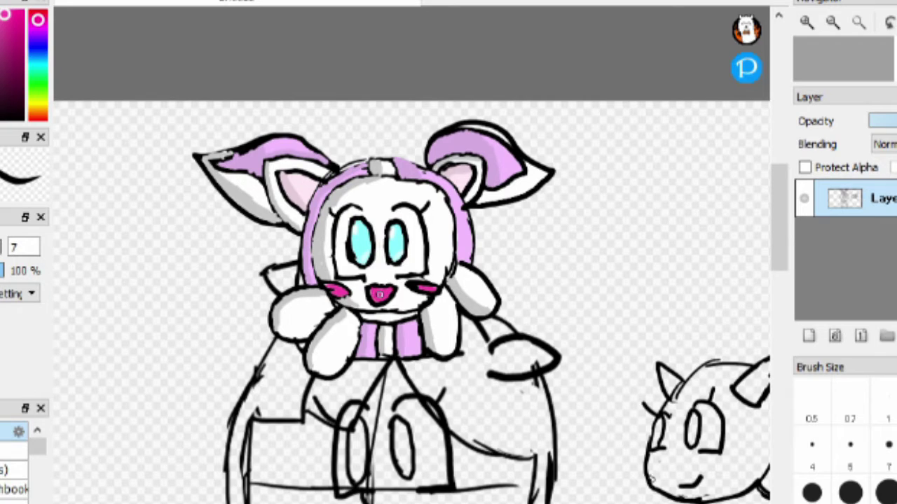
# - Shade the purple collar and the hood's right side darker, and add grey shadow to the white rim of the right outer ear
pyautogui.keyDown('alt'); pyautogui.click(412, 344); pyautogui.keyUp('alt')
pyautogui.moveTo(416, 325); pyautogui.dragTo(419, 347)
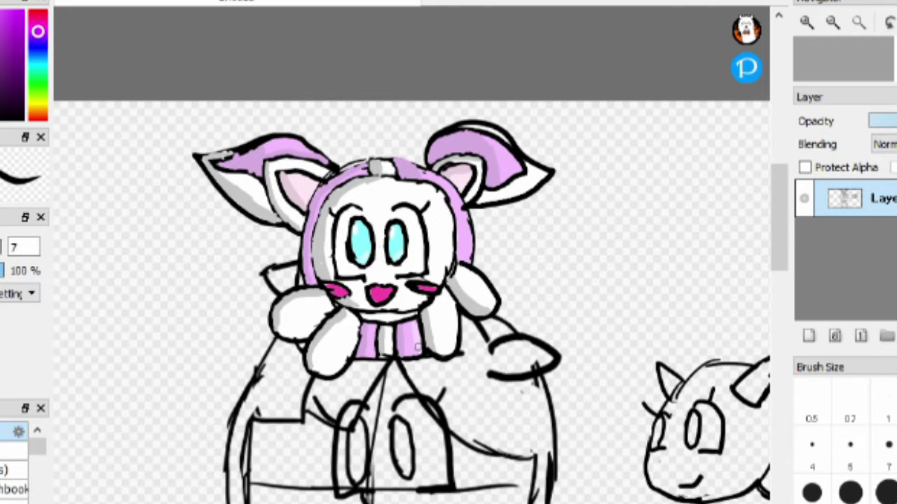
pyautogui.moveTo(430, 176)
pyautogui.mouseDown()
pyautogui.moveTo(462, 206)
pyautogui.moveTo(469, 260)
pyautogui.mouseUp()
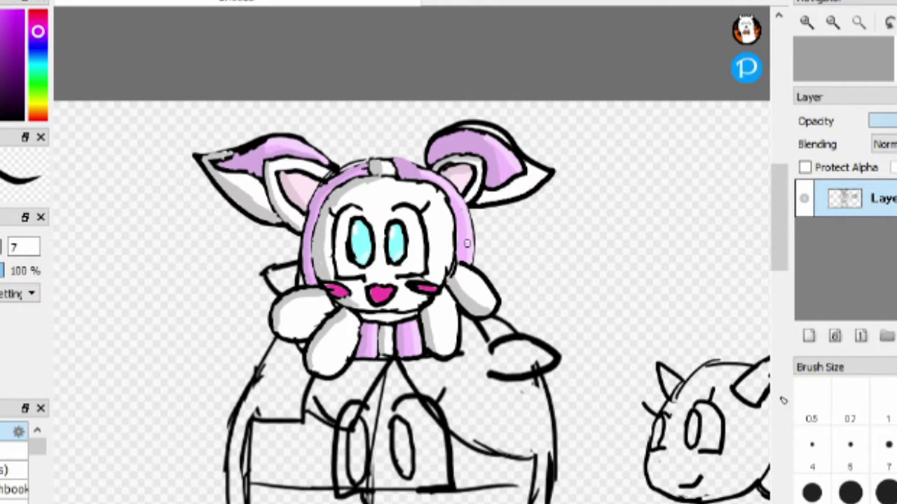
pyautogui.rightClick(524, 187)
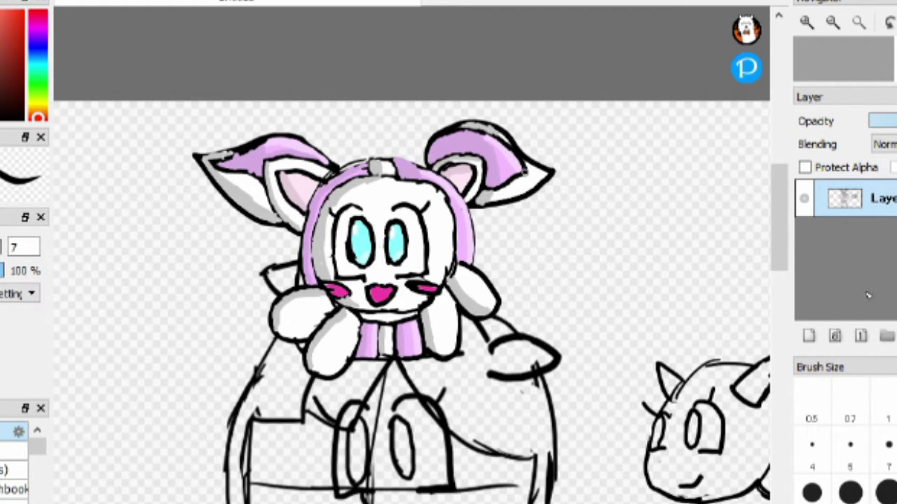
pyautogui.rightClick(465, 242)
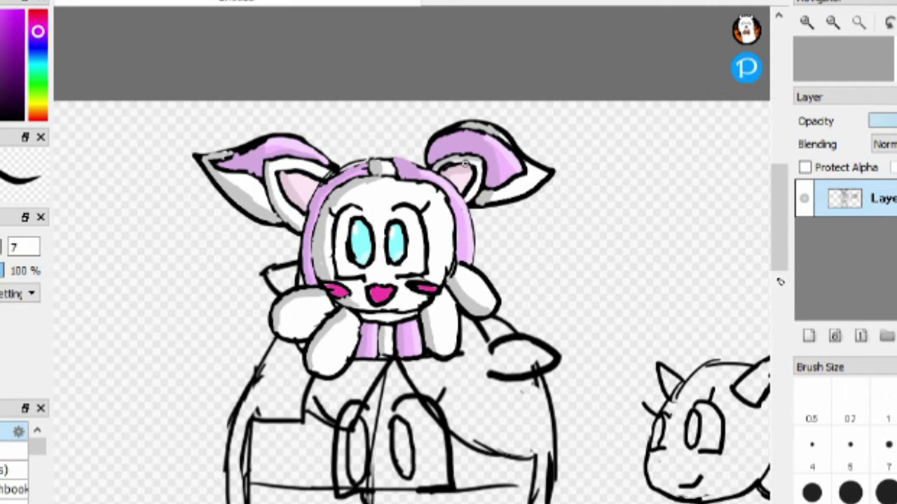
pyautogui.keyDown('alt'); pyautogui.click(348, 333); pyautogui.keyUp('alt')
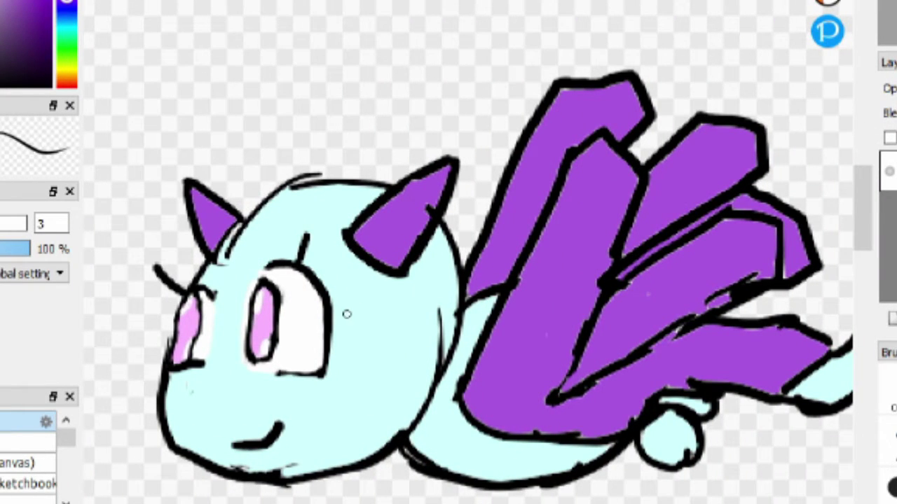
# - Shade the left side of the winged creature's pale blue head and body with a darker grey-blue
pyautogui.keyDown('alt'); pyautogui.click(347, 314); pyautogui.keyUp('alt')
pyautogui.click(55, 38)
pyautogui.moveTo(213, 269)
pyautogui.mouseDown()
pyautogui.moveTo(205, 281)
pyautogui.moveTo(244, 227)
pyautogui.moveTo(291, 192)
pyautogui.moveTo(214, 286)
pyautogui.mouseUp()
pyautogui.moveTo(191, 375)
pyautogui.mouseDown()
pyautogui.moveTo(182, 448)
pyautogui.moveTo(168, 399)
pyautogui.moveTo(186, 372)
pyautogui.mouseUp()
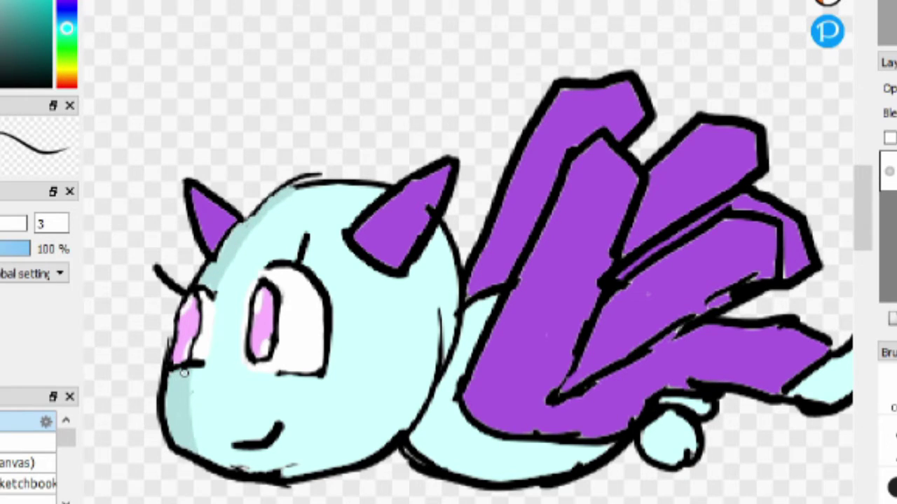
pyautogui.moveTo(474, 313)
pyautogui.mouseDown()
pyautogui.moveTo(477, 431)
pyautogui.moveTo(466, 470)
pyautogui.mouseUp()
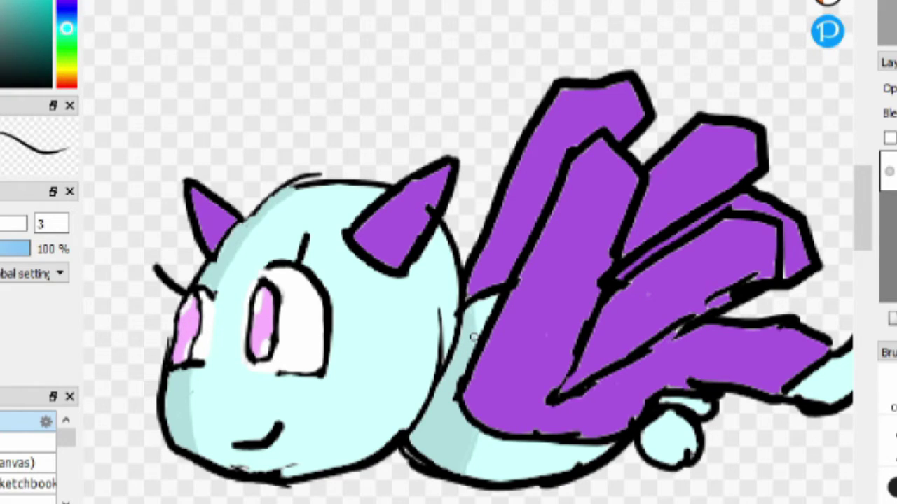
# - Shade the winged creature's left eye with grey on the white and a darker pink on the iris
pyautogui.rightClick(198, 344)
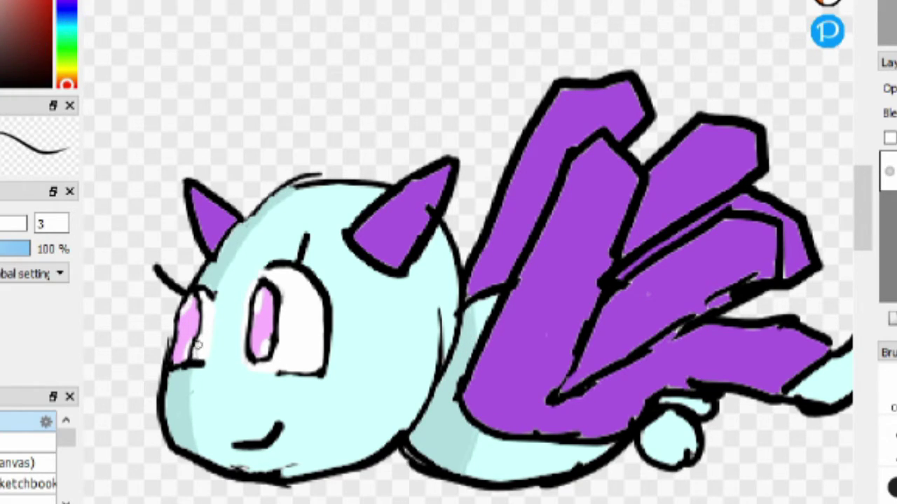
pyautogui.rightClick(186, 318)
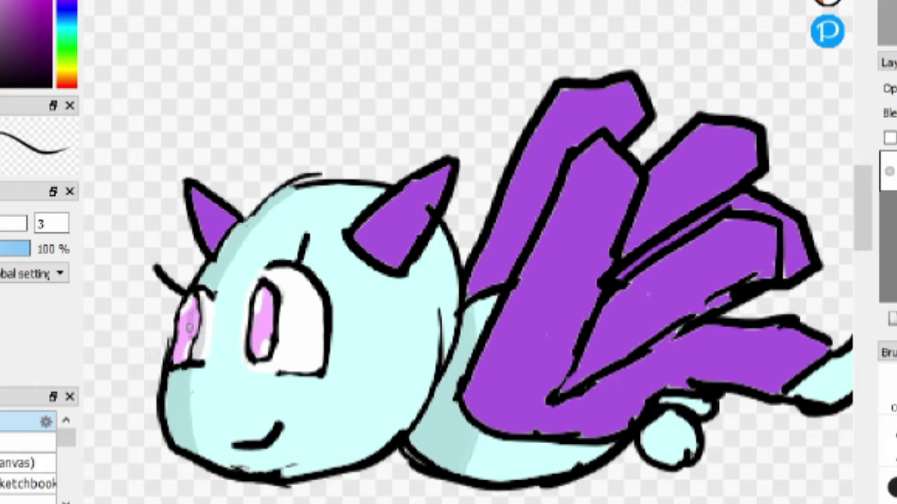
pyautogui.moveTo(196, 313); pyautogui.dragTo(185, 335)
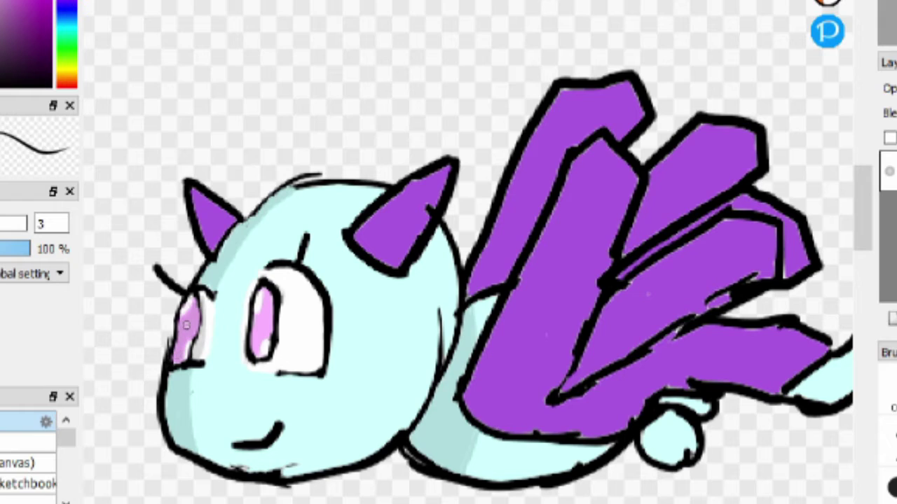
# - Shade the winged creature's feet and curved tail tip with the darker grey-blue
pyautogui.rightClick(552, 344)
pyautogui.rightClick(446, 437)
pyautogui.moveTo(651, 446)
pyautogui.mouseDown()
pyautogui.moveTo(662, 456)
pyautogui.moveTo(658, 445)
pyautogui.mouseUp()
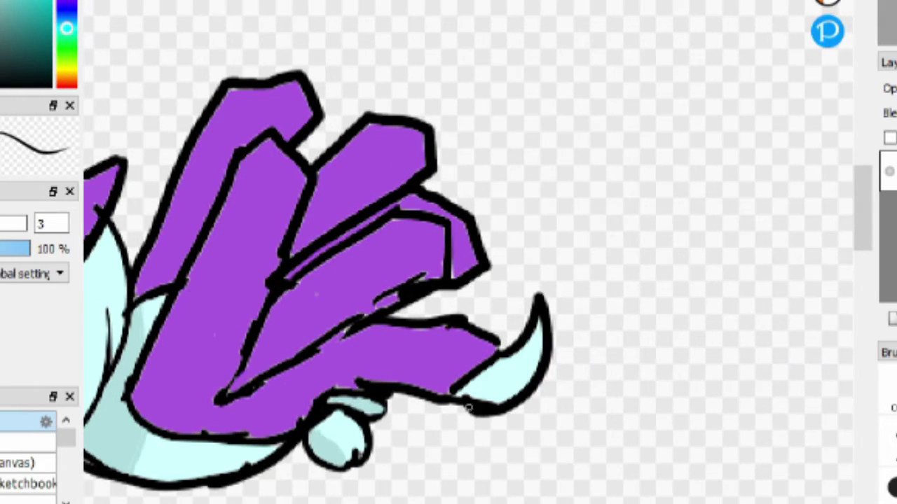
pyautogui.moveTo(798, 389); pyautogui.dragTo(466, 392)
pyautogui.moveTo(539, 324)
pyautogui.mouseDown()
pyautogui.moveTo(509, 388)
pyautogui.moveTo(470, 392)
pyautogui.mouseUp()
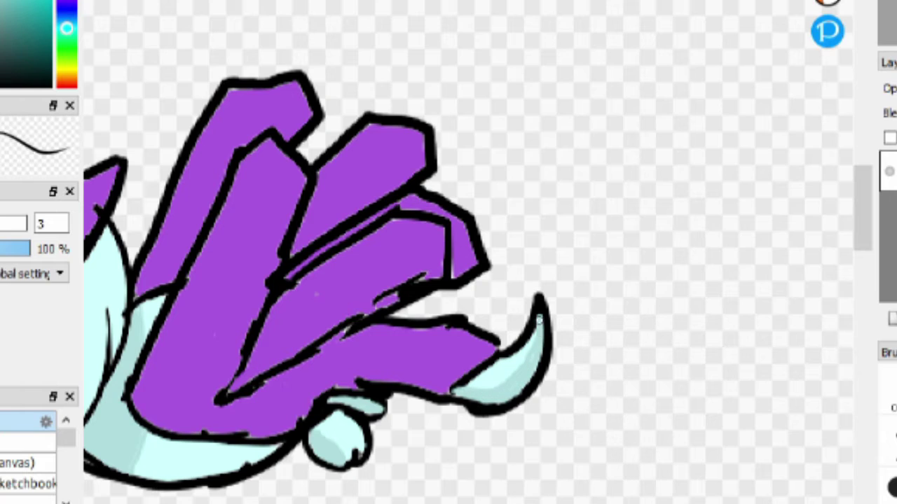
# - Shade the left edges of the winged creature's two purple horns with a darker purple
pyautogui.moveTo(528, 362); pyautogui.dragTo(868, 362)
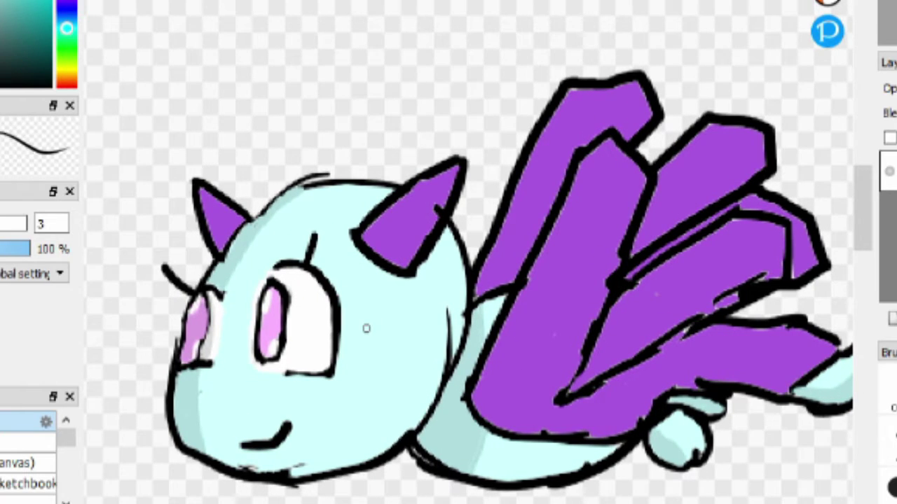
pyautogui.rightClick(219, 219)
pyautogui.click(21, 2)
pyautogui.moveTo(202, 192)
pyautogui.mouseDown()
pyautogui.moveTo(211, 224)
pyautogui.moveTo(203, 200)
pyautogui.moveTo(203, 214)
pyautogui.mouseUp()
pyautogui.moveTo(366, 239)
pyautogui.mouseDown()
pyautogui.moveTo(411, 197)
pyautogui.moveTo(402, 195)
pyautogui.moveTo(447, 180)
pyautogui.mouseUp()
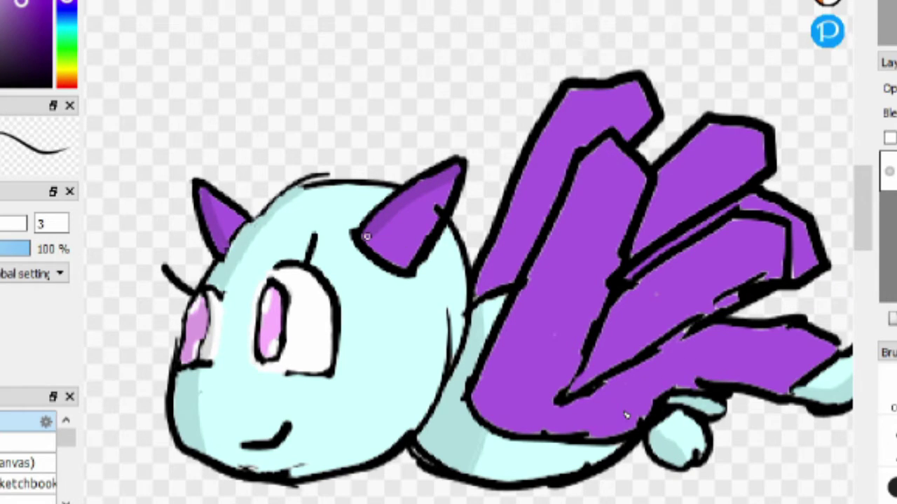
# - Shade the upper left edges of the winged creature's purple wing feathers with a darker purple
pyautogui.moveTo(611, 145); pyautogui.dragTo(484, 417)
pyautogui.moveTo(483, 290)
pyautogui.mouseDown()
pyautogui.moveTo(556, 152)
pyautogui.moveTo(607, 88)
pyautogui.mouseUp()
pyautogui.moveTo(631, 255); pyautogui.dragTo(743, 136)
pyautogui.moveTo(678, 337); pyautogui.dragTo(805, 327)
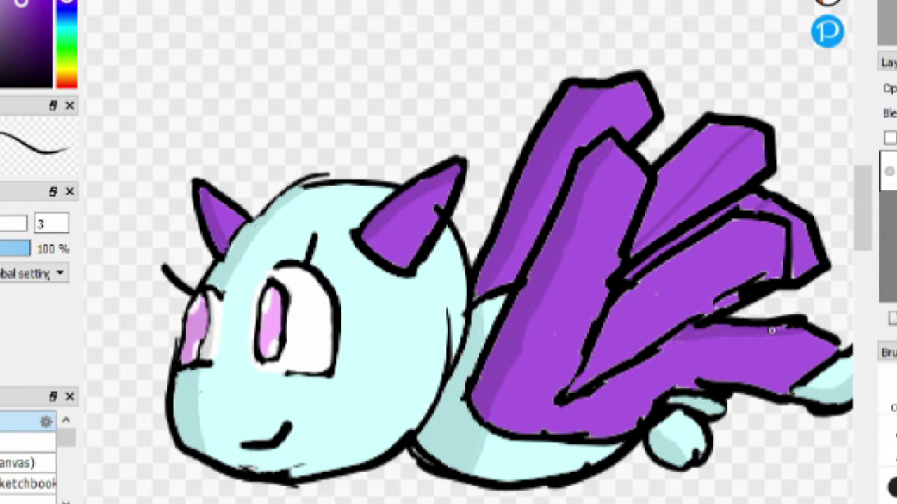
pyautogui.click(685, 171)
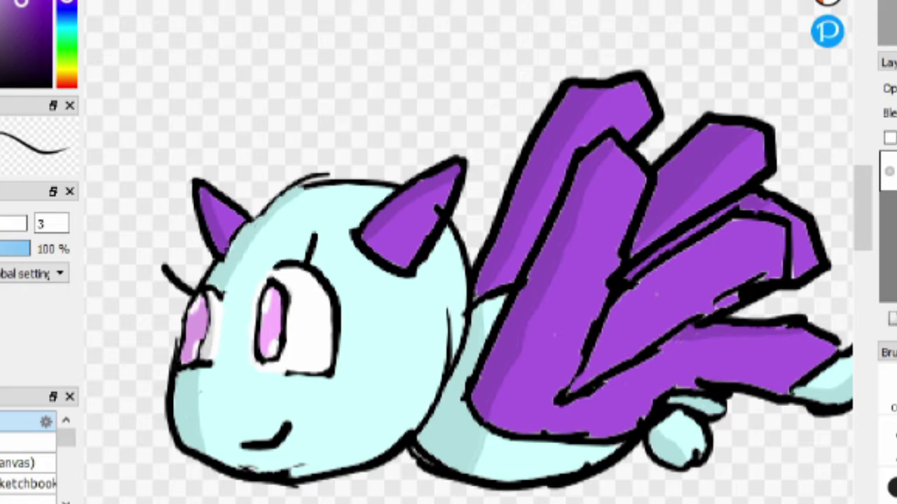
pyautogui.moveTo(639, 265); pyautogui.dragTo(713, 222)
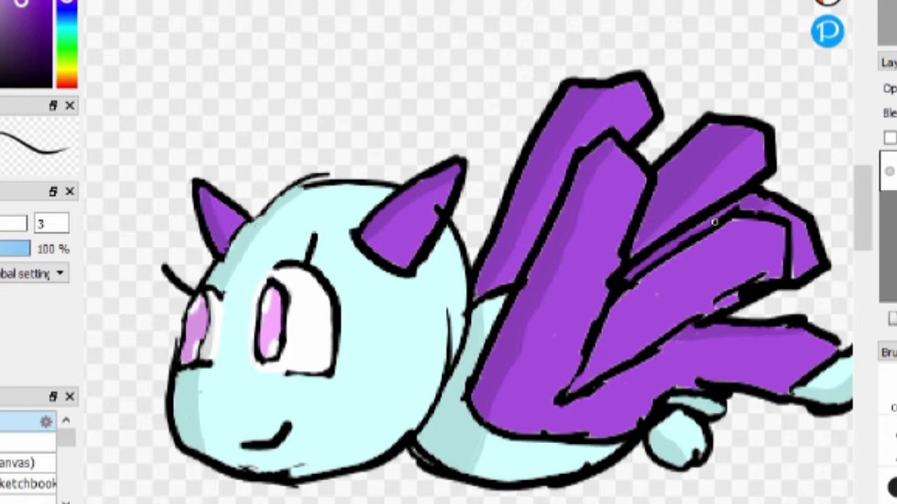
pyautogui.moveTo(565, 394); pyautogui.dragTo(764, 222)
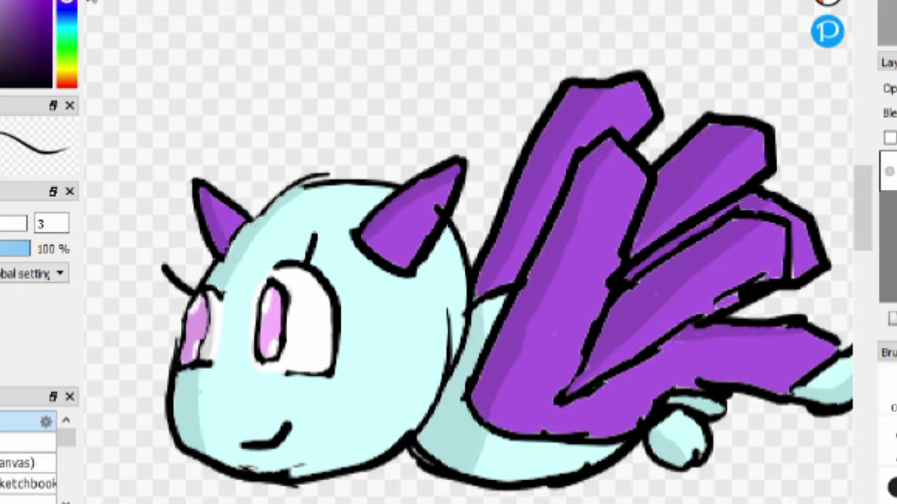
# - Highlight the right edges of the winged creature's horns and the lower edges of its rear wing feathers with light lilac
pyautogui.moveTo(405, 260)
pyautogui.mouseDown()
pyautogui.moveTo(451, 180)
pyautogui.moveTo(409, 261)
pyautogui.moveTo(440, 202)
pyautogui.mouseUp()
pyautogui.moveTo(211, 195); pyautogui.dragTo(244, 220)
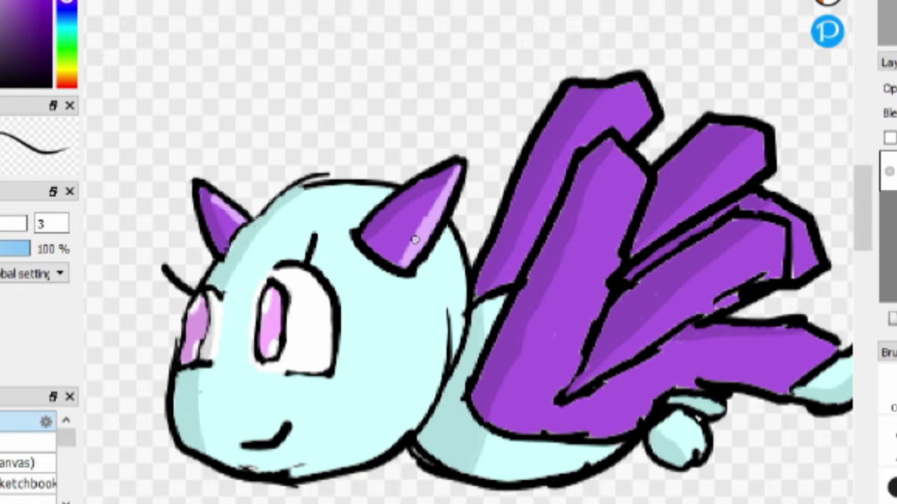
pyautogui.moveTo(511, 280); pyautogui.dragTo(534, 243)
pyautogui.moveTo(627, 137); pyautogui.dragTo(648, 112)
pyautogui.moveTo(631, 251)
pyautogui.mouseDown()
pyautogui.moveTo(760, 164)
pyautogui.moveTo(651, 240)
pyautogui.mouseUp()
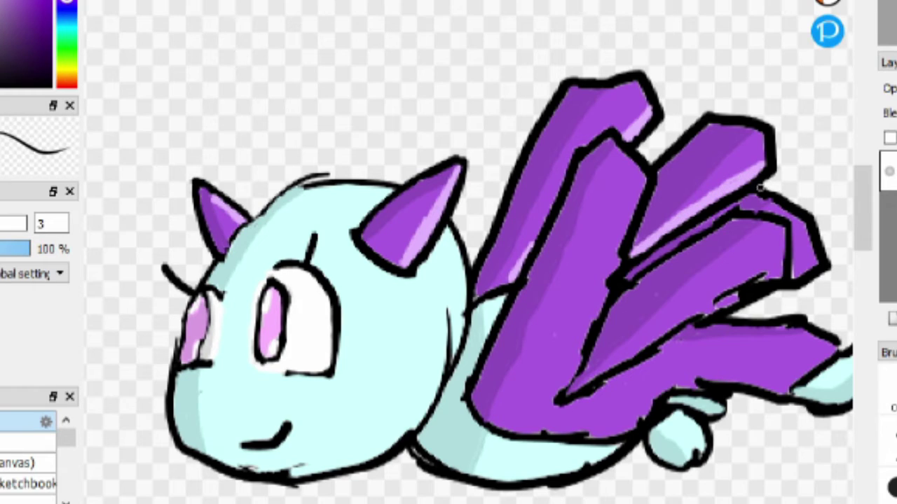
pyautogui.moveTo(718, 278); pyautogui.dragTo(732, 296)
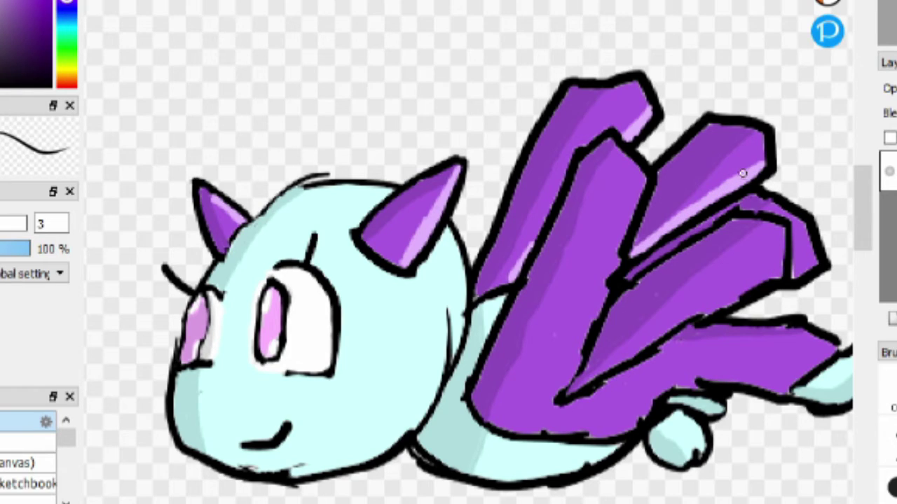
pyautogui.moveTo(793, 267); pyautogui.dragTo(822, 254)
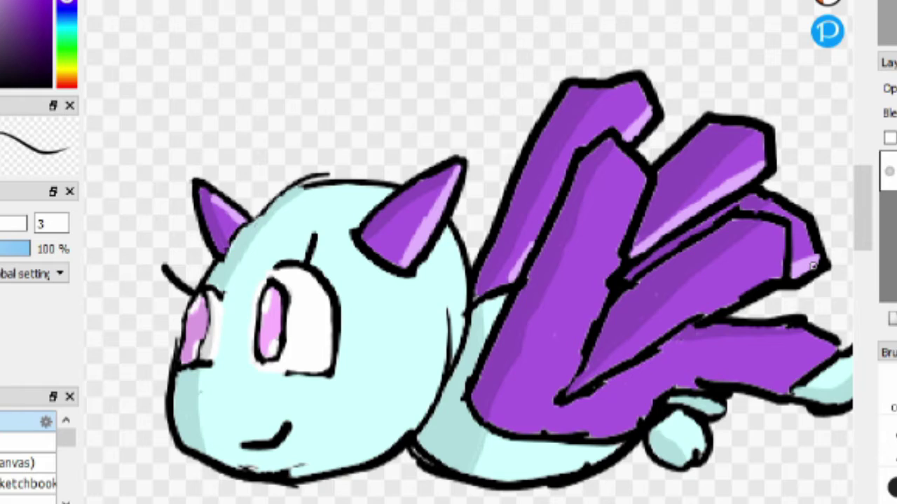
# - Highlight the right and lower edges of the winged creature's front wing feathers with broad light lilac bands
pyautogui.moveTo(584, 377)
pyautogui.mouseDown()
pyautogui.moveTo(769, 280)
pyautogui.moveTo(781, 264)
pyautogui.moveTo(700, 300)
pyautogui.moveTo(589, 377)
pyautogui.mouseUp()
pyautogui.moveTo(680, 320)
pyautogui.mouseDown()
pyautogui.moveTo(781, 265)
pyautogui.moveTo(604, 372)
pyautogui.mouseUp()
pyautogui.moveTo(630, 170)
pyautogui.mouseDown()
pyautogui.moveTo(585, 264)
pyautogui.moveTo(557, 403)
pyautogui.moveTo(655, 379)
pyautogui.moveTo(712, 378)
pyautogui.moveTo(696, 350)
pyautogui.moveTo(653, 362)
pyautogui.mouseUp()
pyautogui.click(688, 365)
pyautogui.click(608, 281)
pyautogui.moveTo(608, 212)
pyautogui.mouseDown()
pyautogui.moveTo(625, 165)
pyautogui.moveTo(585, 279)
pyautogui.moveTo(567, 373)
pyautogui.mouseUp()
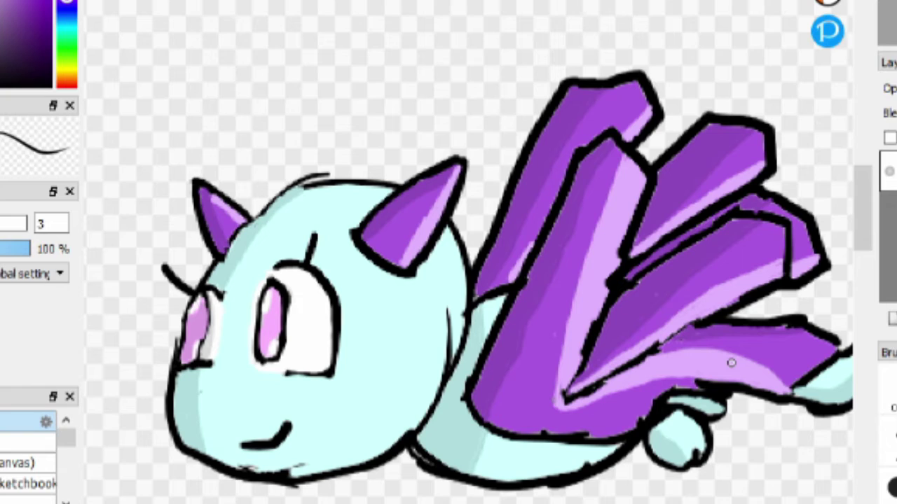
# - Highlight the winged creature's feet and the right edge of its head with a paler tint of the body's blue
pyautogui.keyDown('alt'); pyautogui.click(684, 439); pyautogui.keyUp('alt')
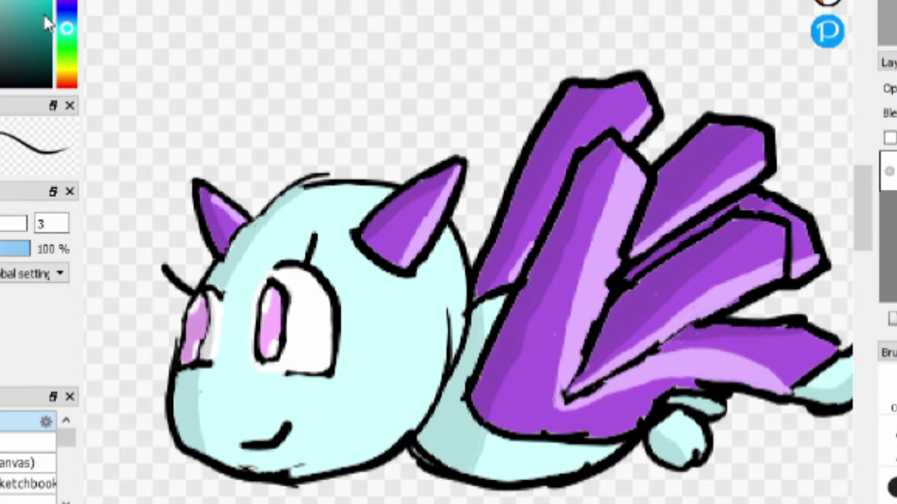
pyautogui.moveTo(679, 400); pyautogui.dragTo(723, 408)
pyautogui.hscroll(3, 726, 404)
pyautogui.hscroll(-3, 667, 398)
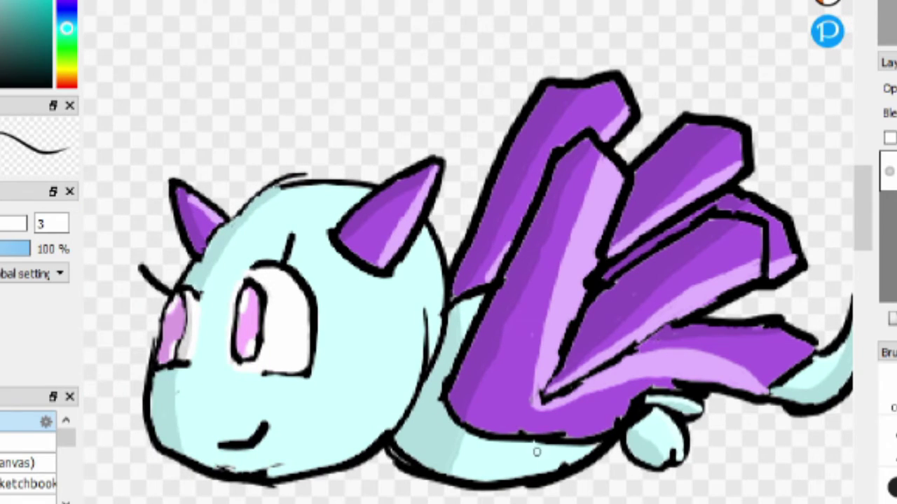
pyautogui.moveTo(376, 386); pyautogui.dragTo(425, 230)
pyautogui.click(433, 320)
pyautogui.moveTo(424, 311); pyautogui.dragTo(409, 360)
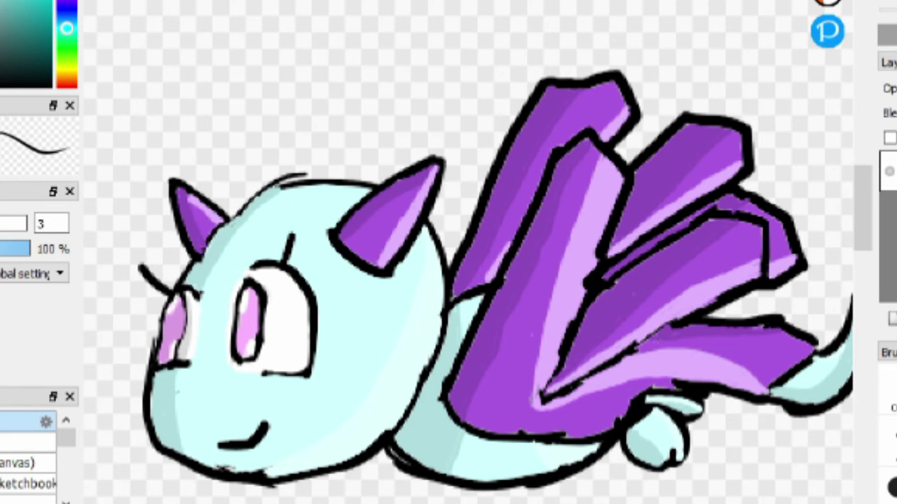
# - Highlight the right side of the character's dark red hair with a lighter red
pyautogui.scroll(-5, 421, 315)
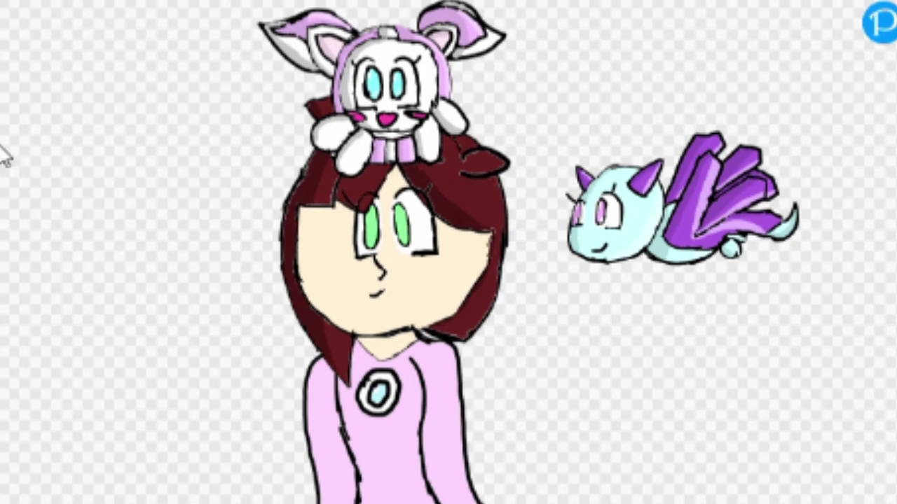
pyautogui.moveTo(495, 184)
pyautogui.mouseDown()
pyautogui.moveTo(500, 206)
pyautogui.moveTo(482, 311)
pyautogui.moveTo(467, 331)
pyautogui.mouseUp()
pyautogui.moveTo(496, 238); pyautogui.dragTo(484, 294)
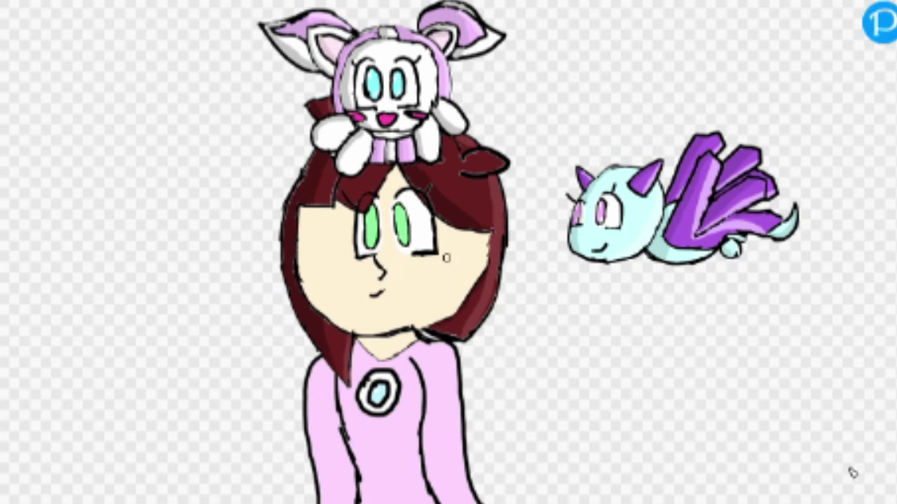
# - Highlight the right side of the character's face and neck with white and shade the face's left edge with darker beige
pyautogui.moveTo(472, 240); pyautogui.dragTo(440, 313)
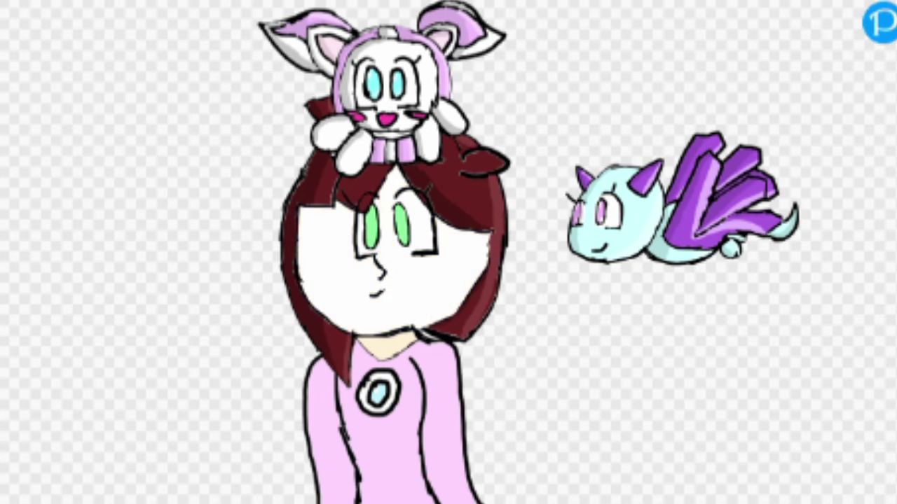
pyautogui.click(468, 280)
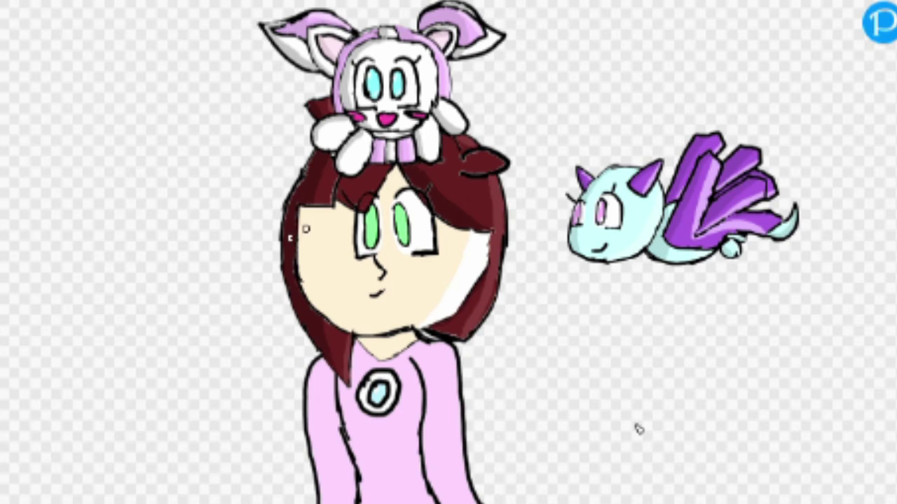
pyautogui.hotkey('ctrl', 'z')
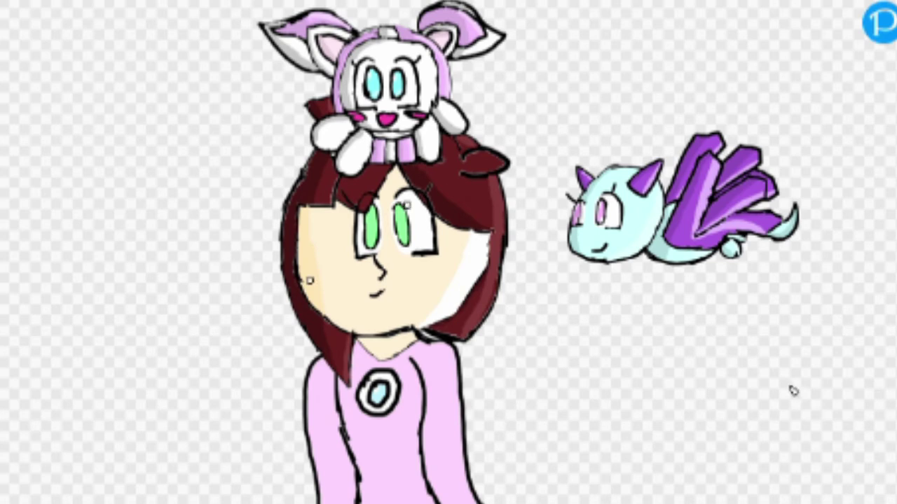
pyautogui.moveTo(360, 337)
pyautogui.mouseDown()
pyautogui.moveTo(379, 353)
pyautogui.moveTo(420, 342)
pyautogui.mouseUp()
# - Shade the blue gem on the character's chest and highlight the right edges of both sleeves with paler pink
pyautogui.scroll(-1, 365, 369)
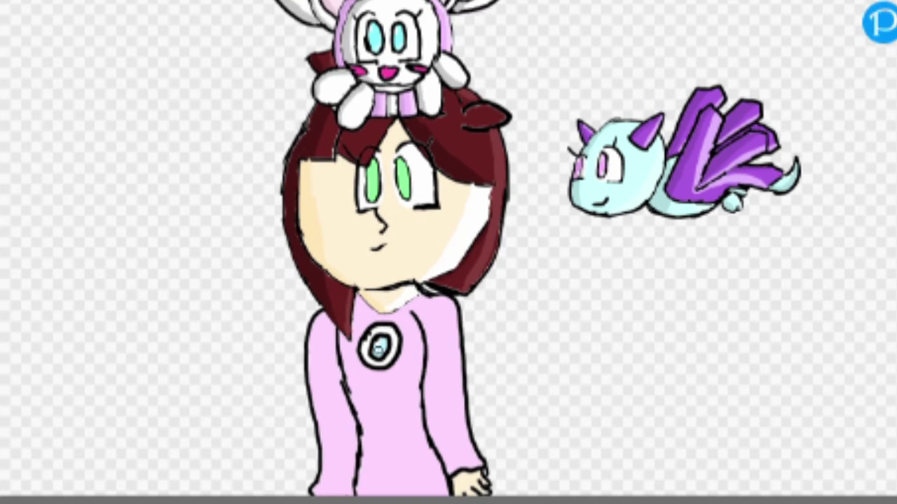
pyautogui.click(379, 349)
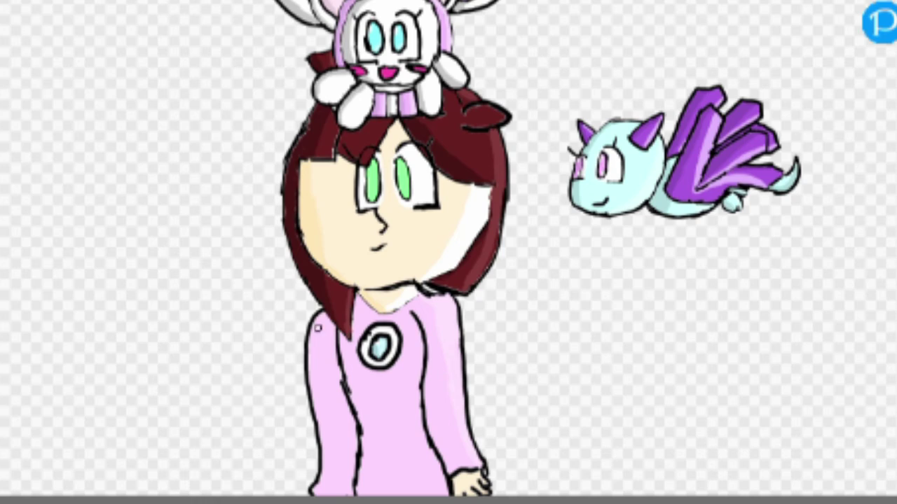
pyautogui.moveTo(347, 490); pyautogui.dragTo(332, 361)
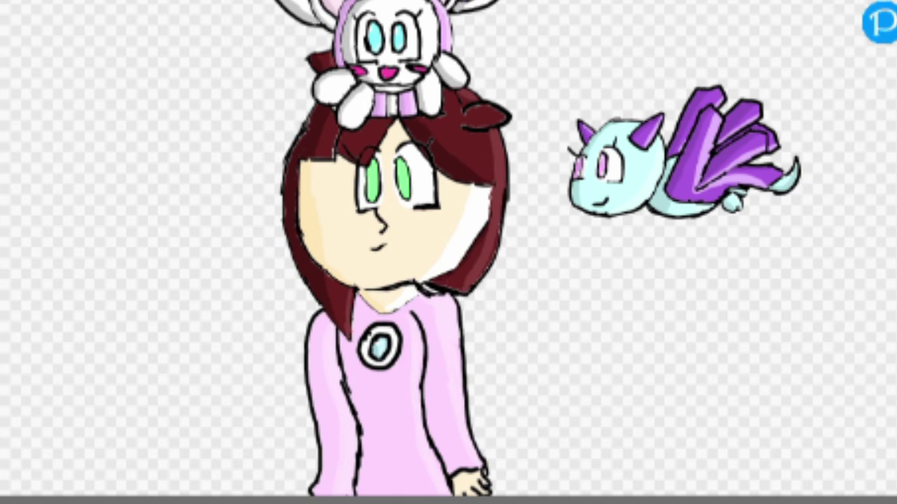
# - Shade the left edges of the character's left-hand sleeve and the dress torso with a darker pink
pyautogui.moveTo(309, 359)
pyautogui.mouseDown()
pyautogui.moveTo(319, 317)
pyautogui.moveTo(322, 475)
pyautogui.mouseUp()
pyautogui.hotkey('ctrl', 'z')
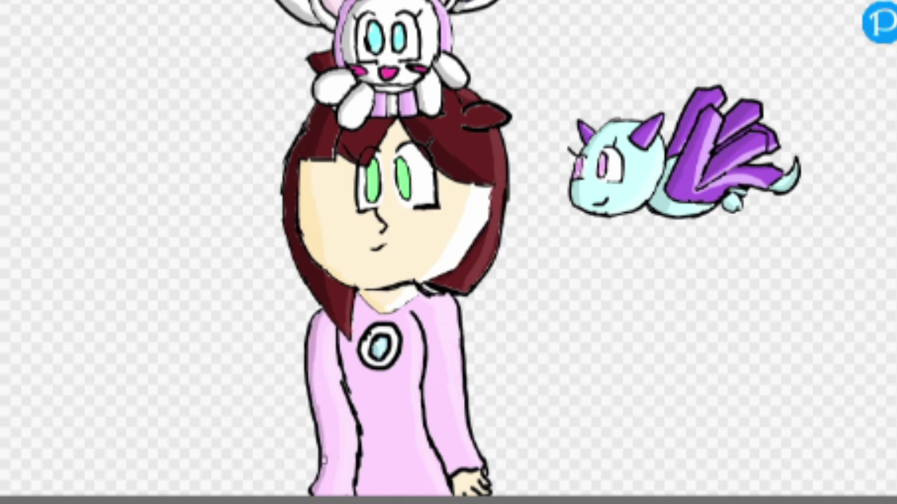
pyautogui.moveTo(347, 342); pyautogui.dragTo(365, 501)
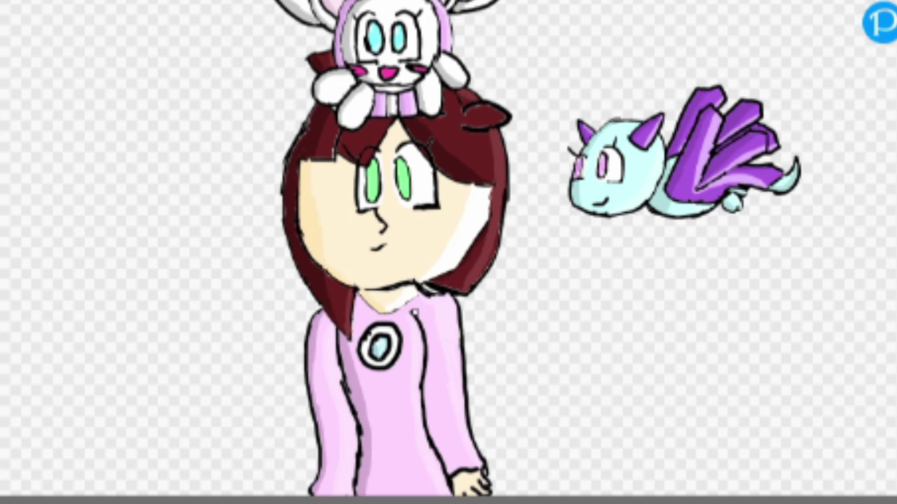